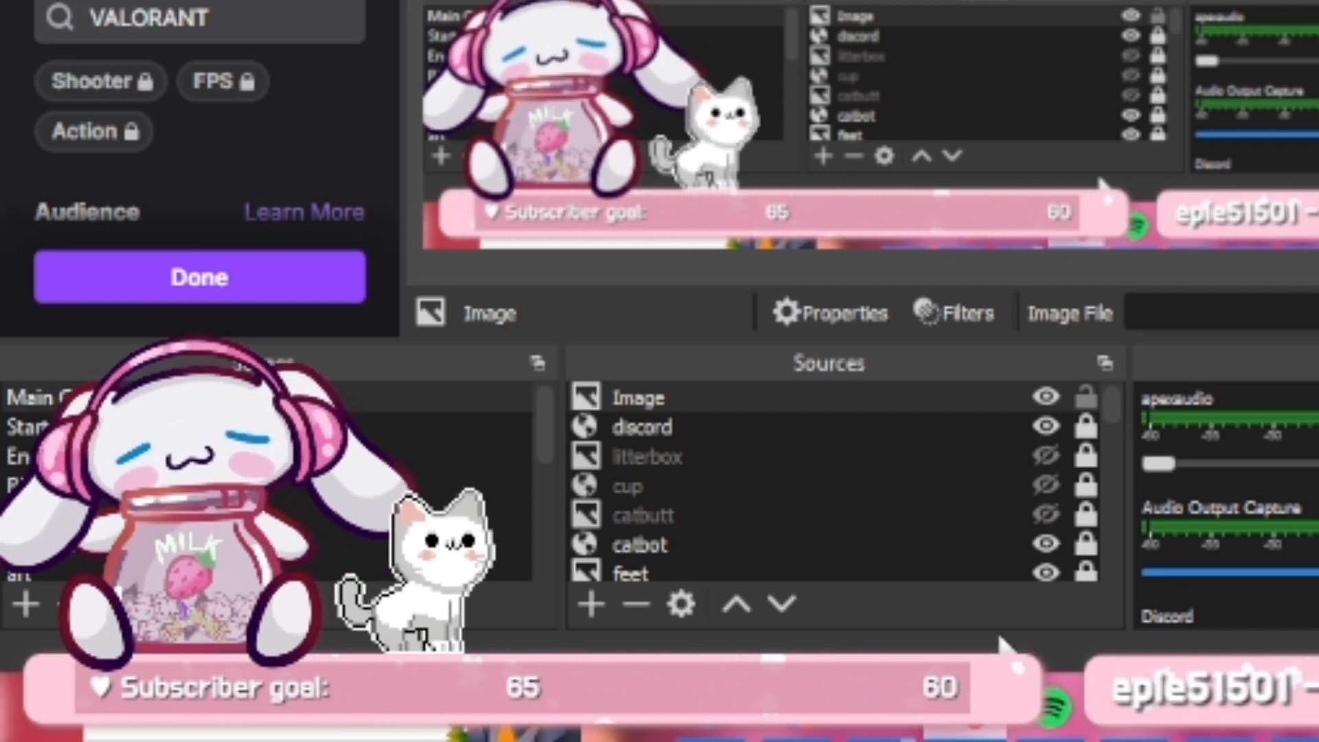
Add a new image source named Body that uses the Head image from the HypeJar folder
{"action": "left_click", "coordinate": [589, 604]}
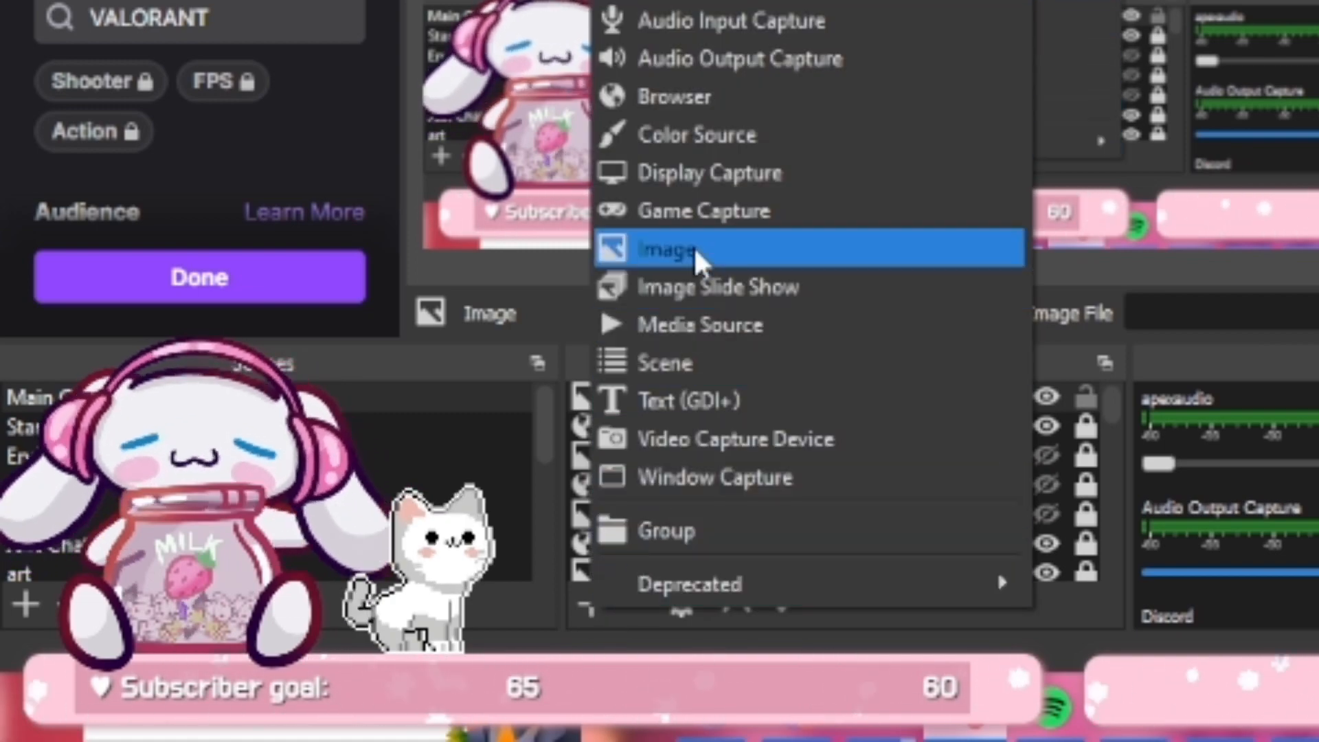
{"action": "left_click", "coordinate": [693, 248]}
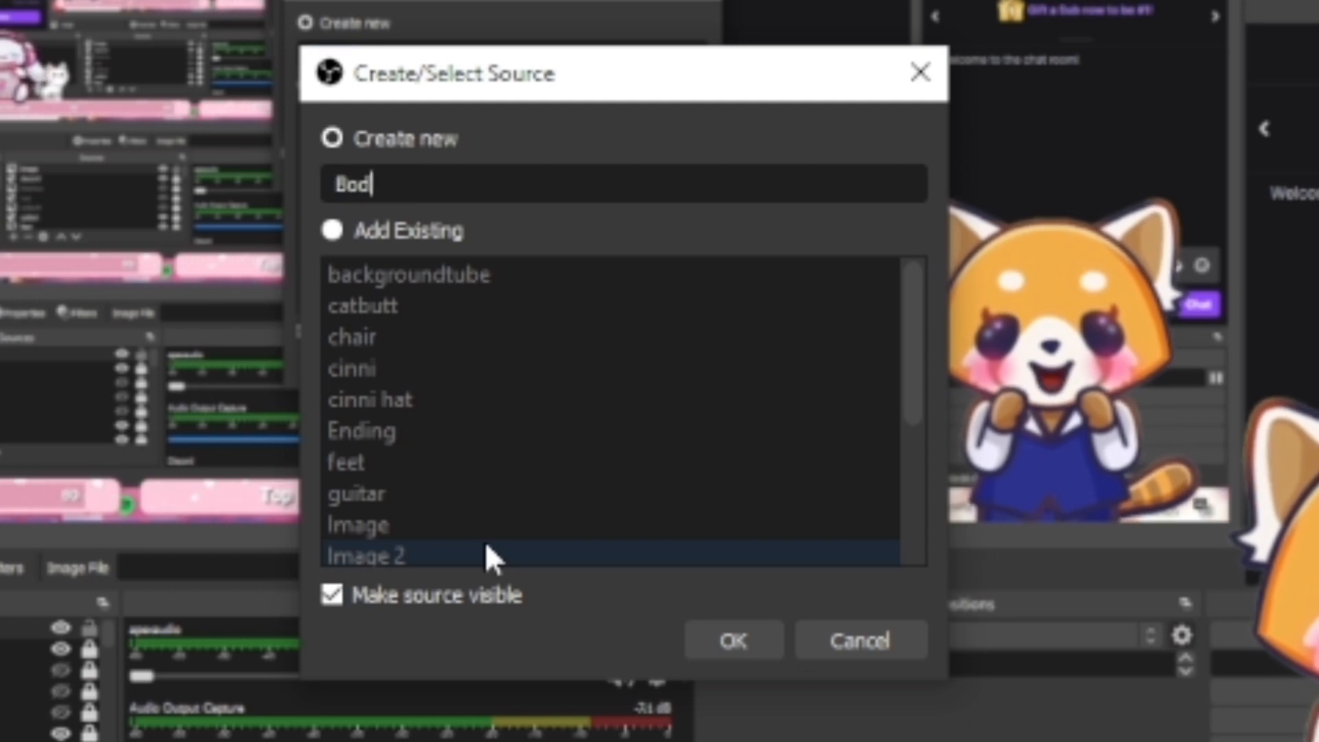
{"action": "left_click", "coordinate": [742, 646]}
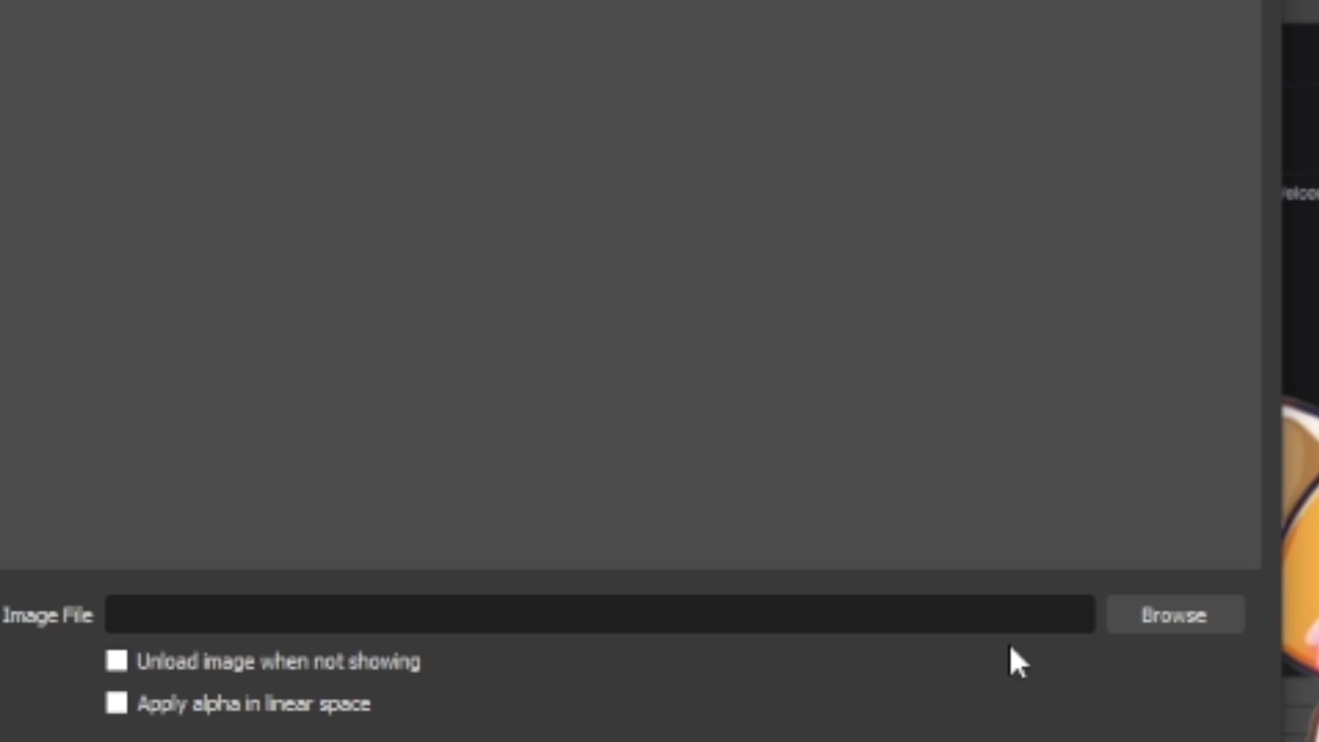
{"action": "left_click", "coordinate": [1171, 615]}
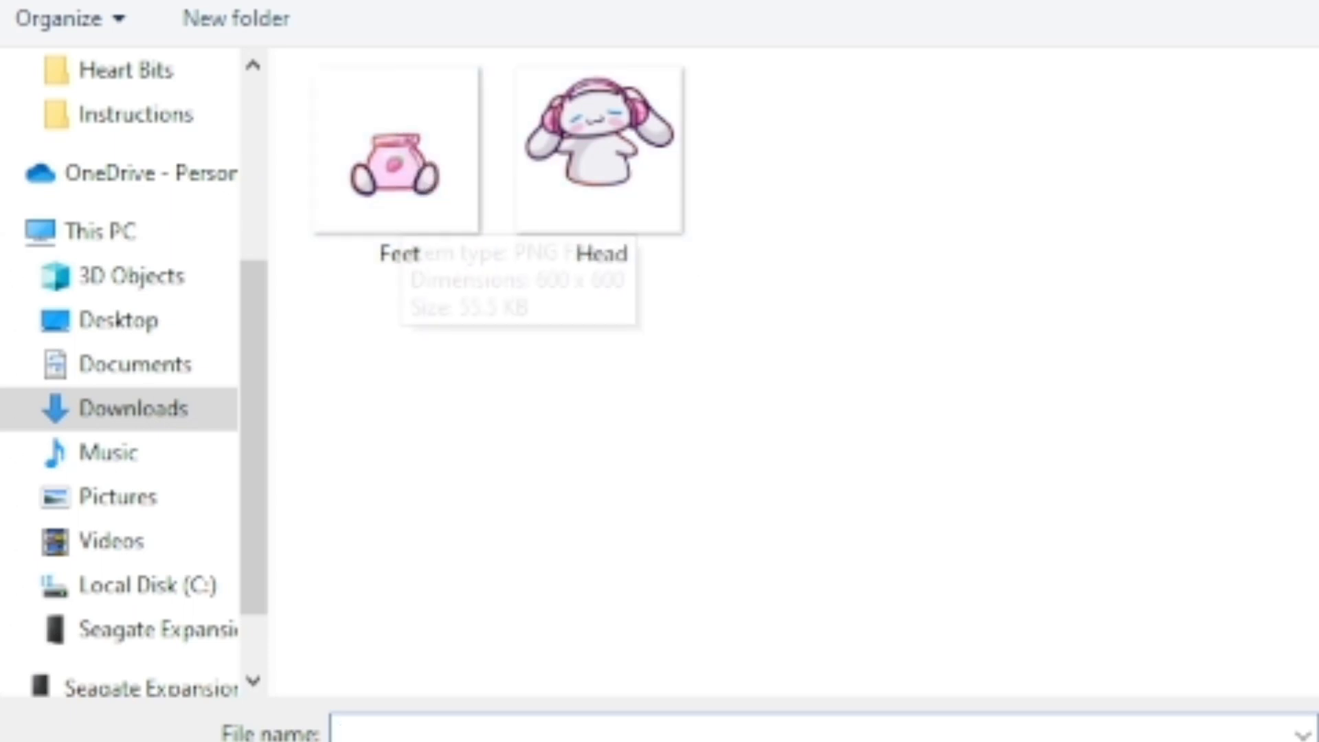
{"action": "left_click", "coordinate": [616, 170]}
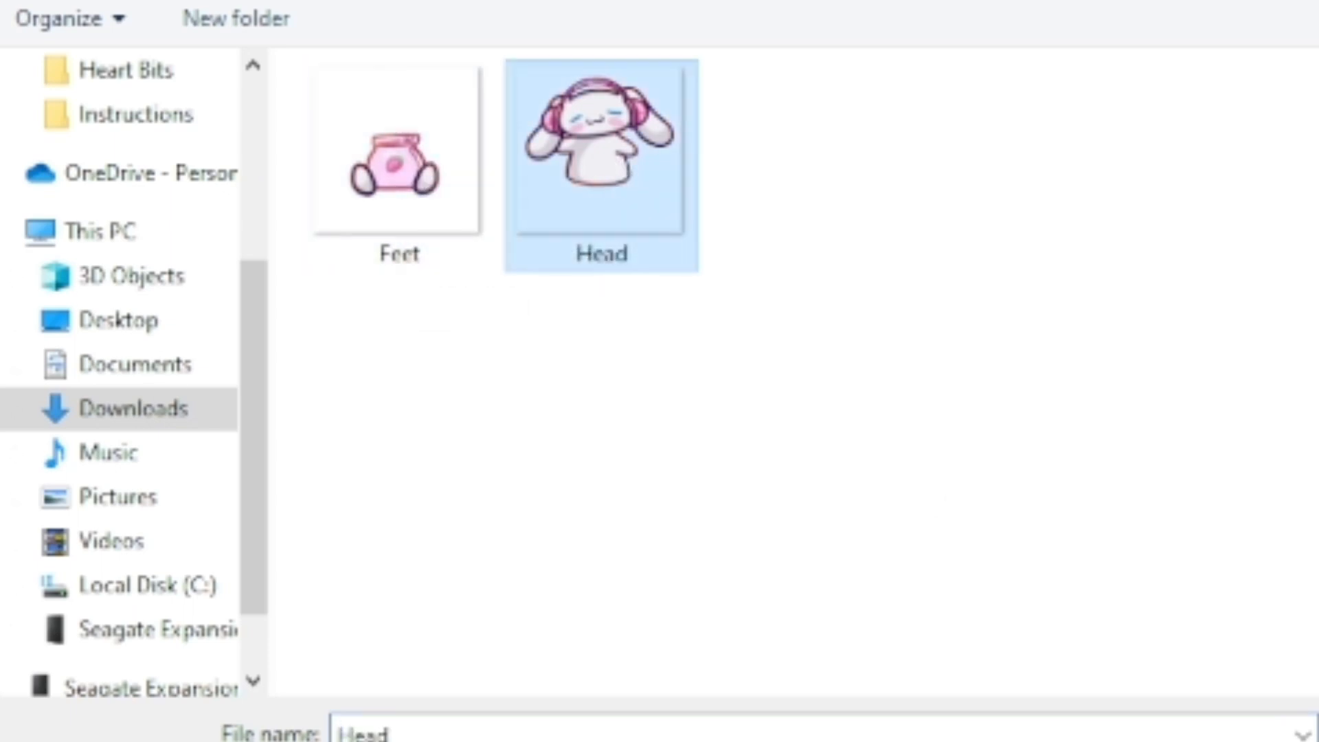
{"action": "key", "text": "Return"}
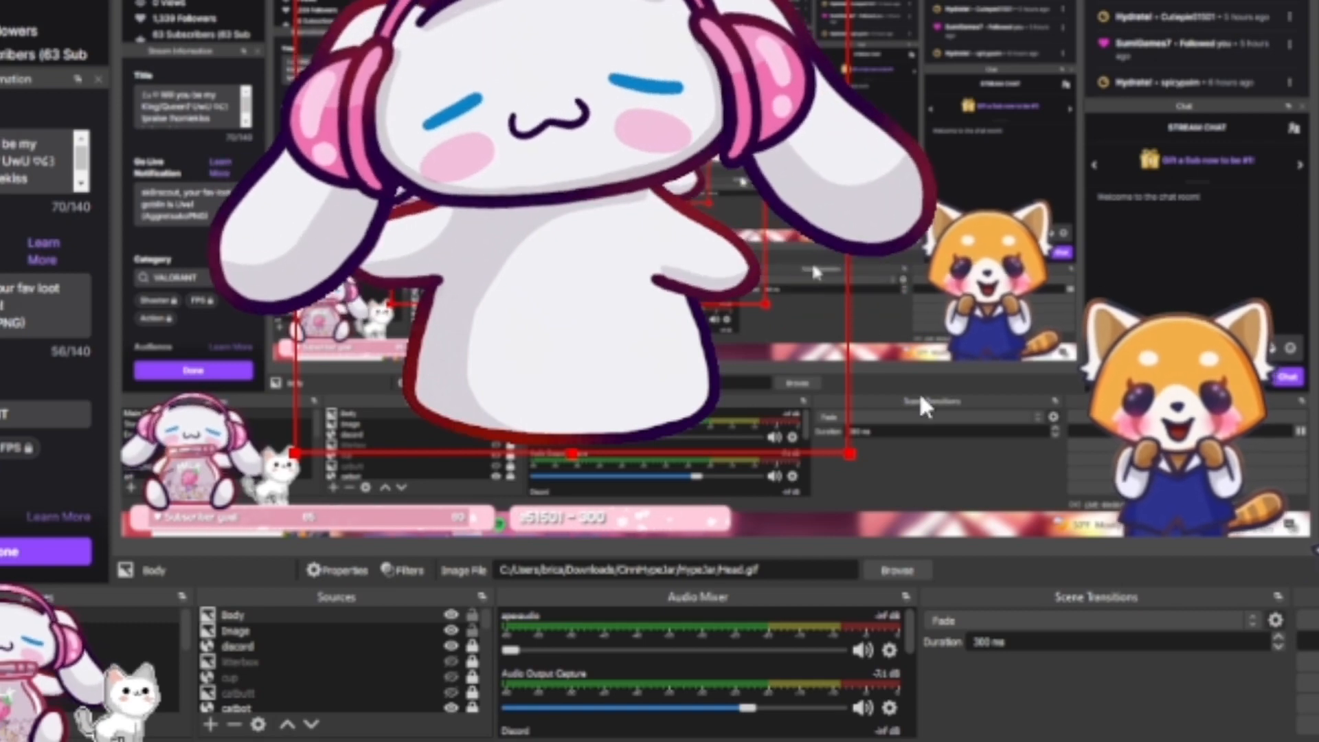
Shrink the Body image, place it above the subscriber goal bar beside the cat, and lock the source
{"action": "mouse_move", "coordinate": [850, 201]}
{"action": "left_mouse_down"}
{"action": "mouse_move", "coordinate": [743, 201]}
{"action": "mouse_move", "coordinate": [852, 201]}
{"action": "left_mouse_up"}
{"action": "left_click_drag", "start_coordinate": [584, 274], "coordinate": [616, 413]}
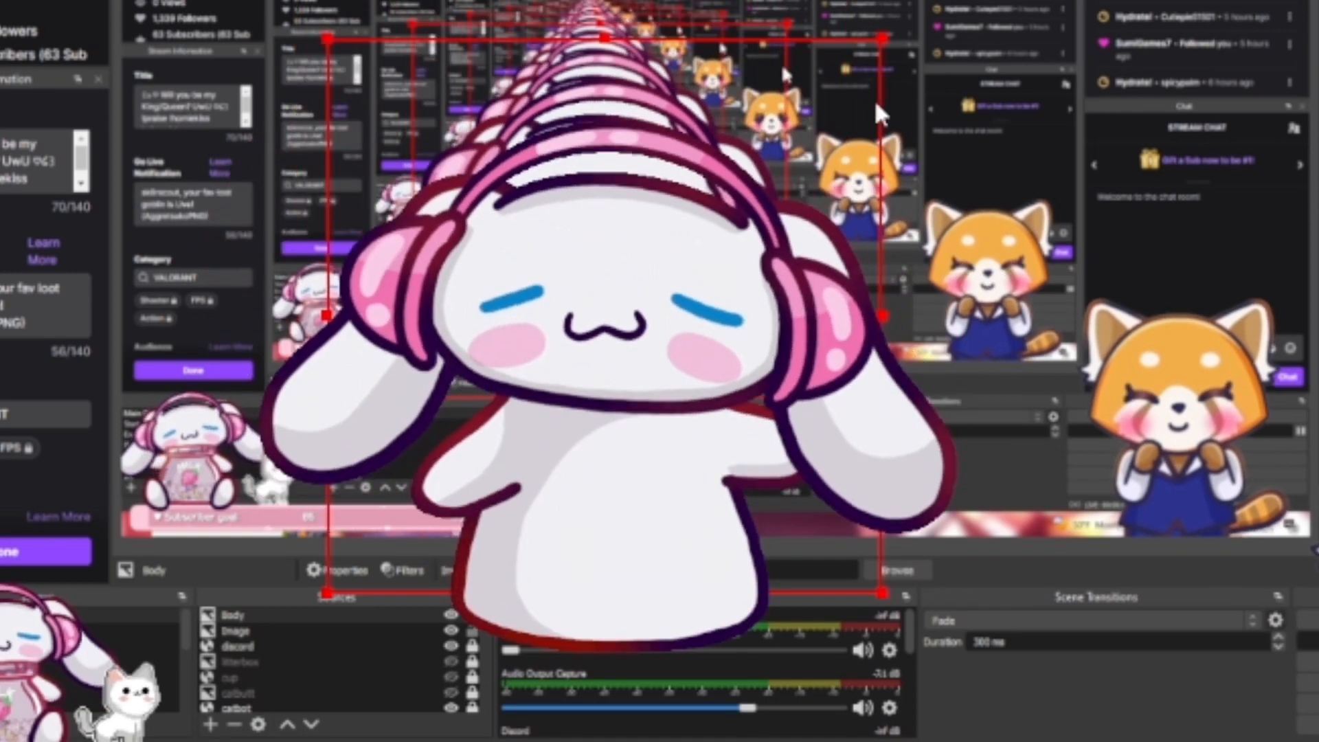
{"action": "left_click_drag", "start_coordinate": [882, 39], "coordinate": [614, 299]}
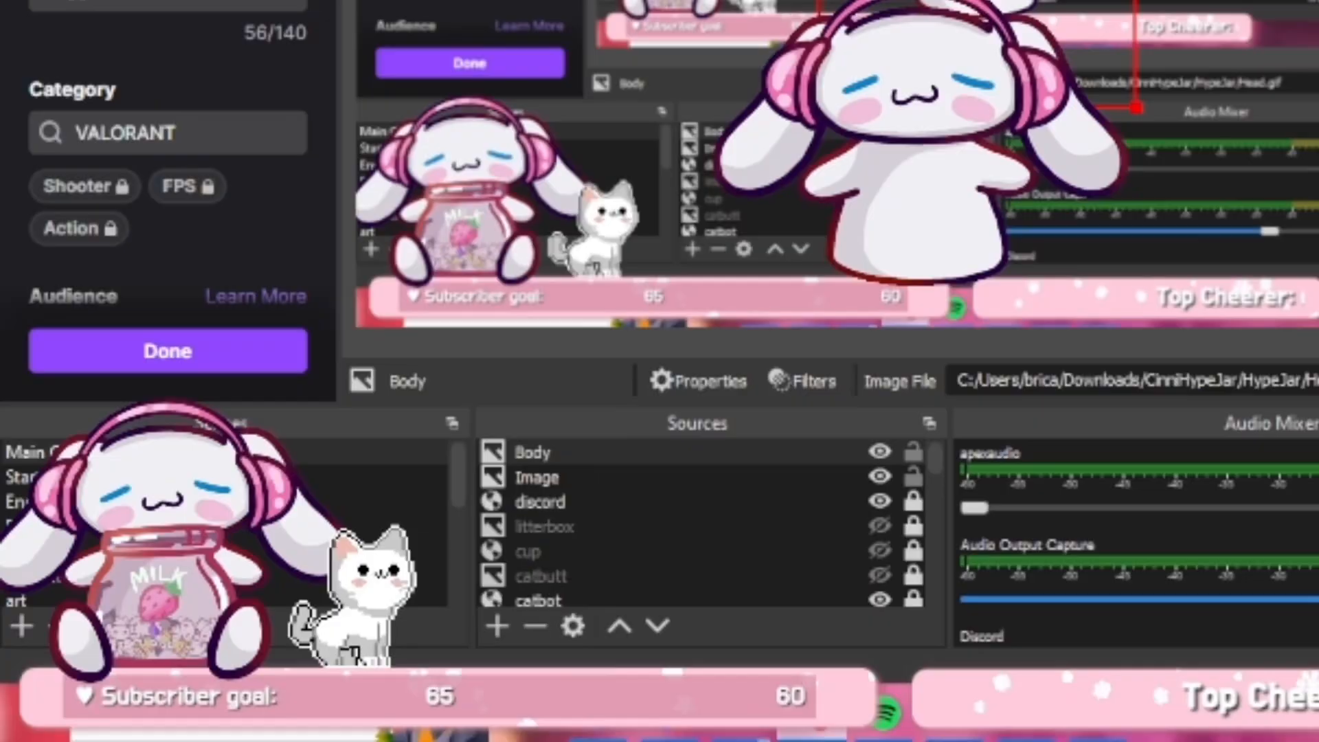
{"action": "left_click_drag", "start_coordinate": [970, 3], "coordinate": [787, 200]}
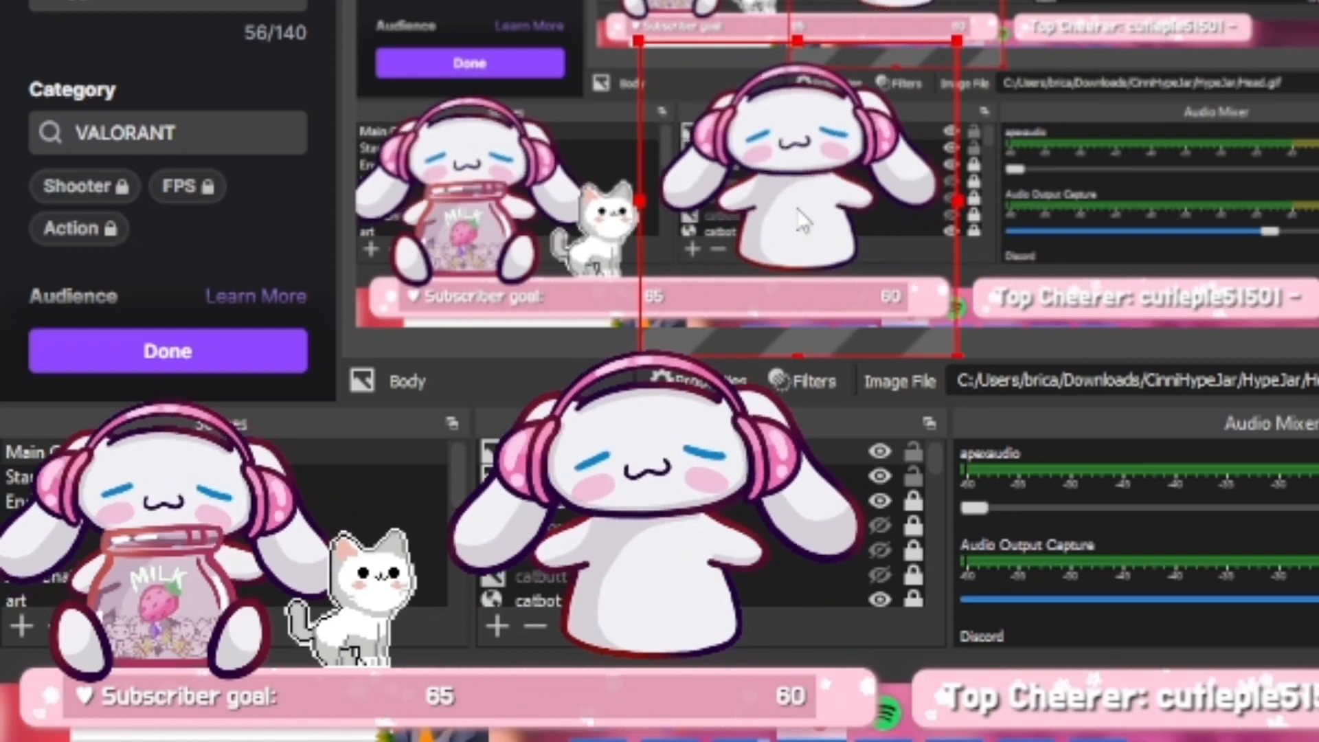
{"action": "left_click_drag", "start_coordinate": [792, 206], "coordinate": [815, 225]}
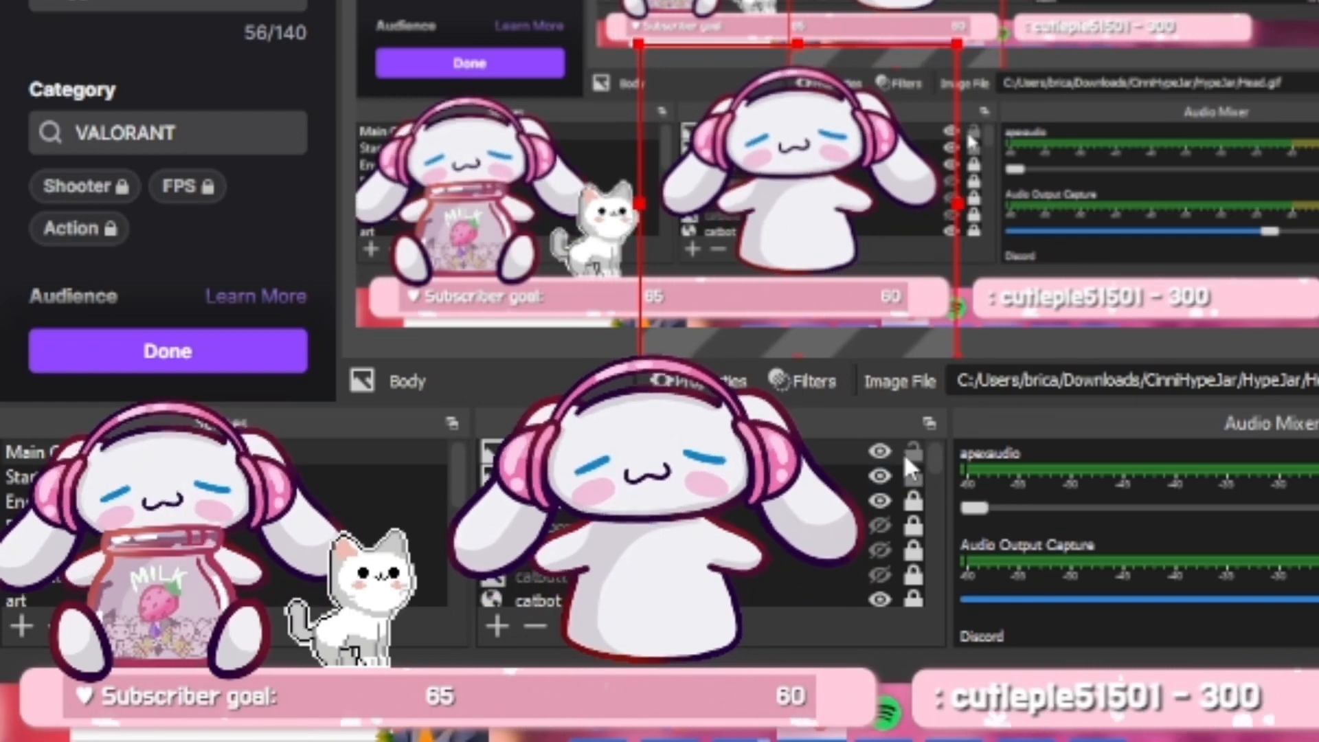
{"action": "left_click", "coordinate": [911, 452]}
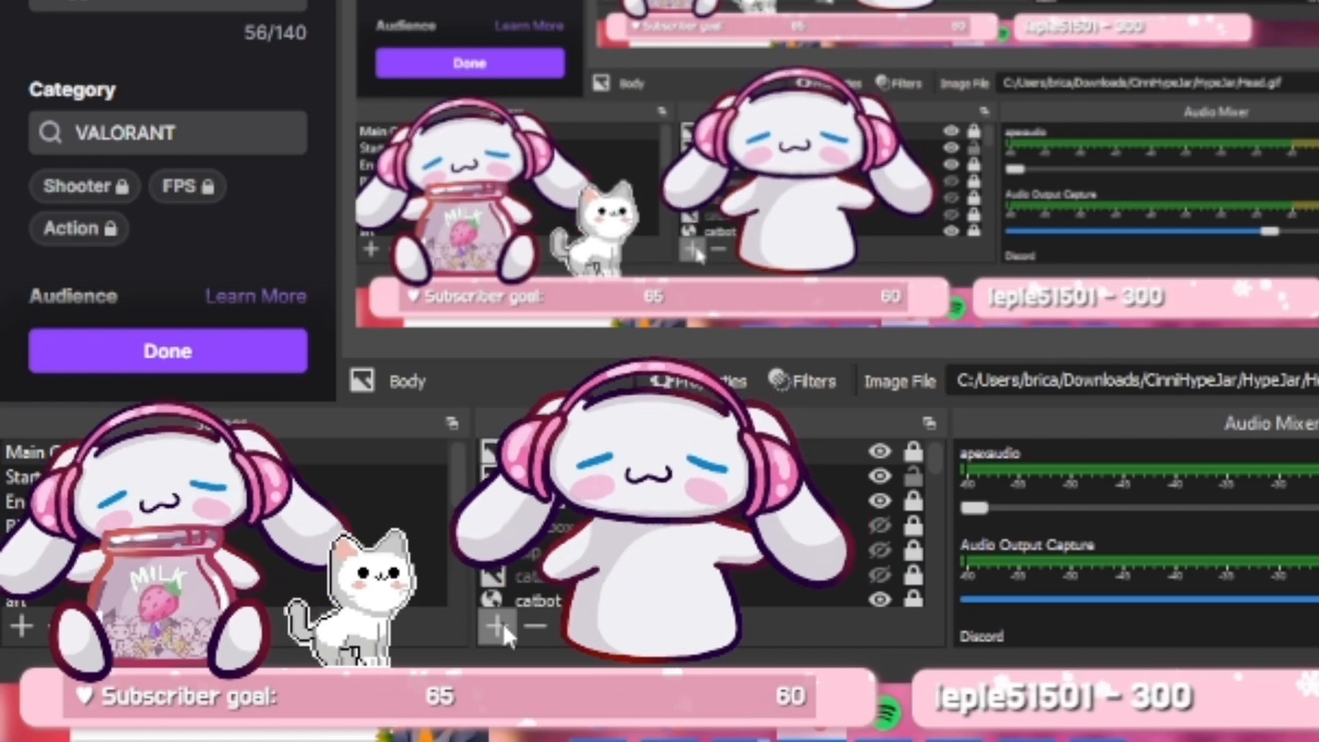
Add a new image source named Jar that uses the Feet image from the HypeJar folder
{"action": "left_click", "coordinate": [500, 622]}
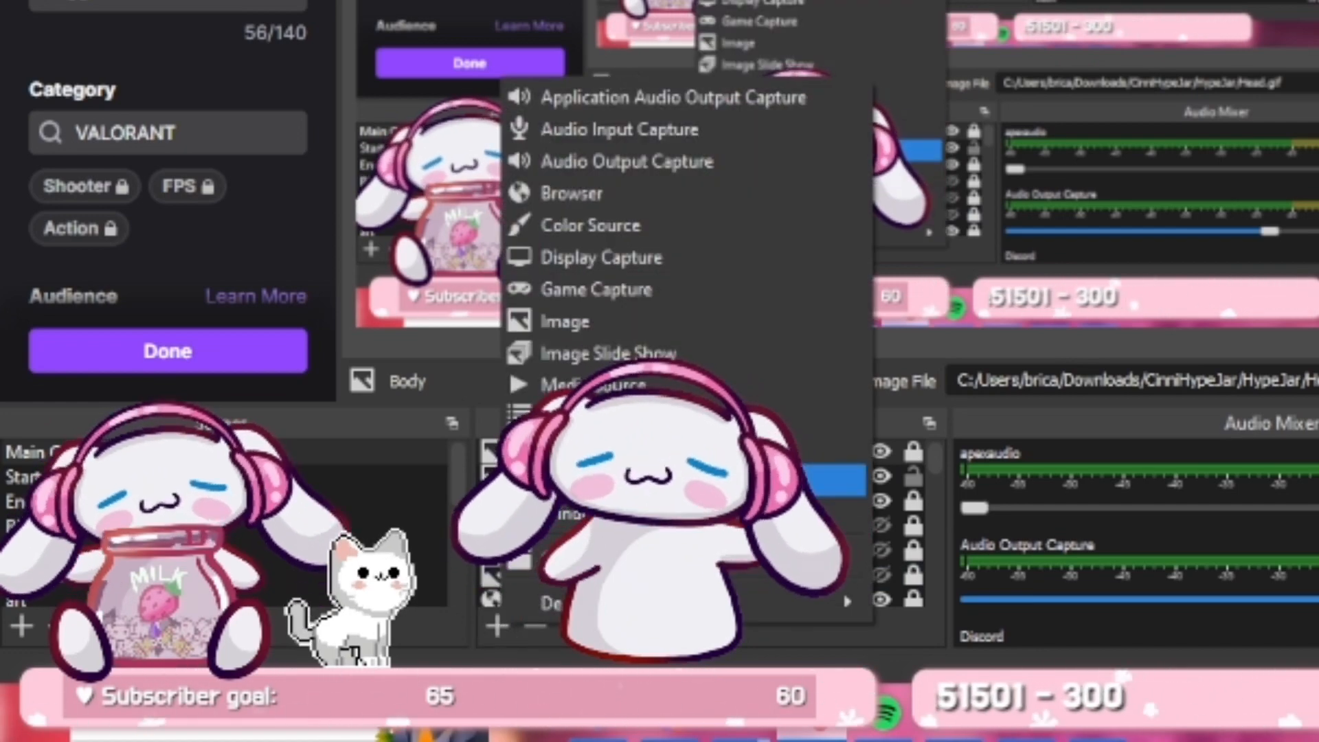
{"action": "left_click", "coordinate": [607, 322]}
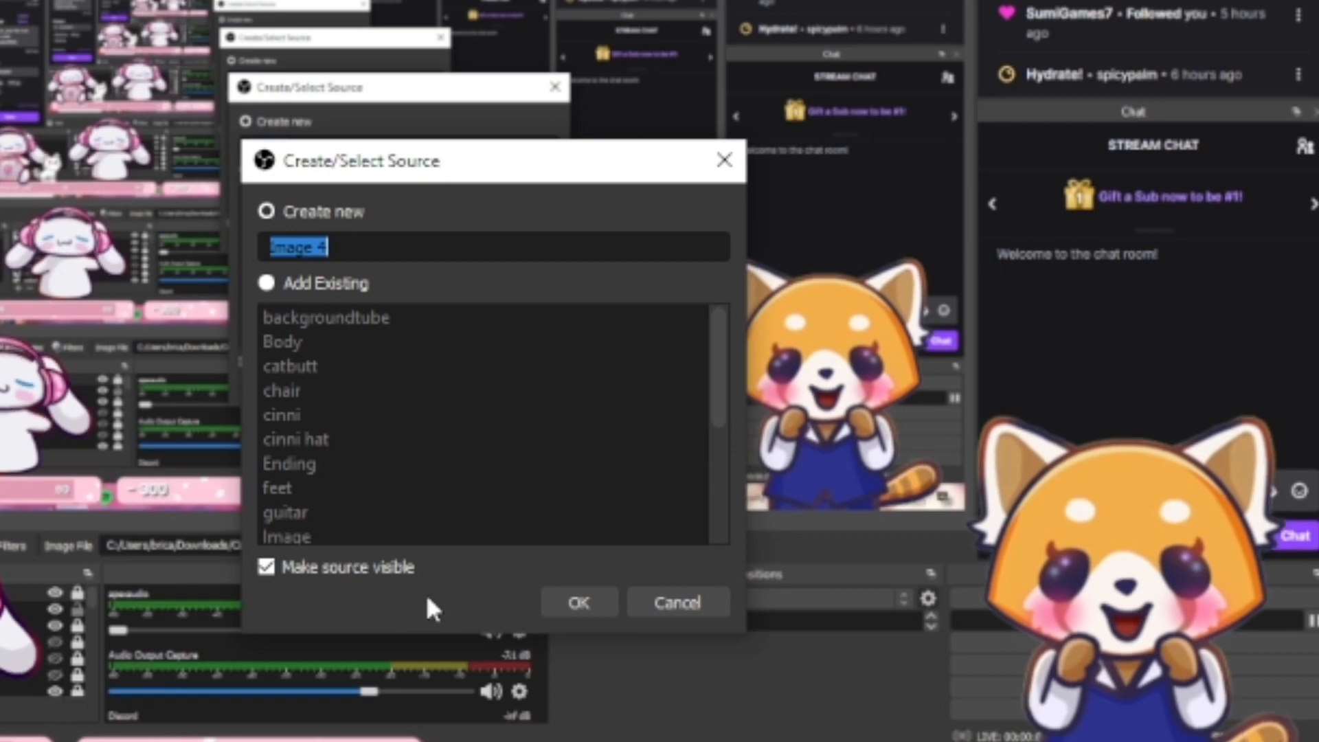
{"action": "type", "text": "Jar"}
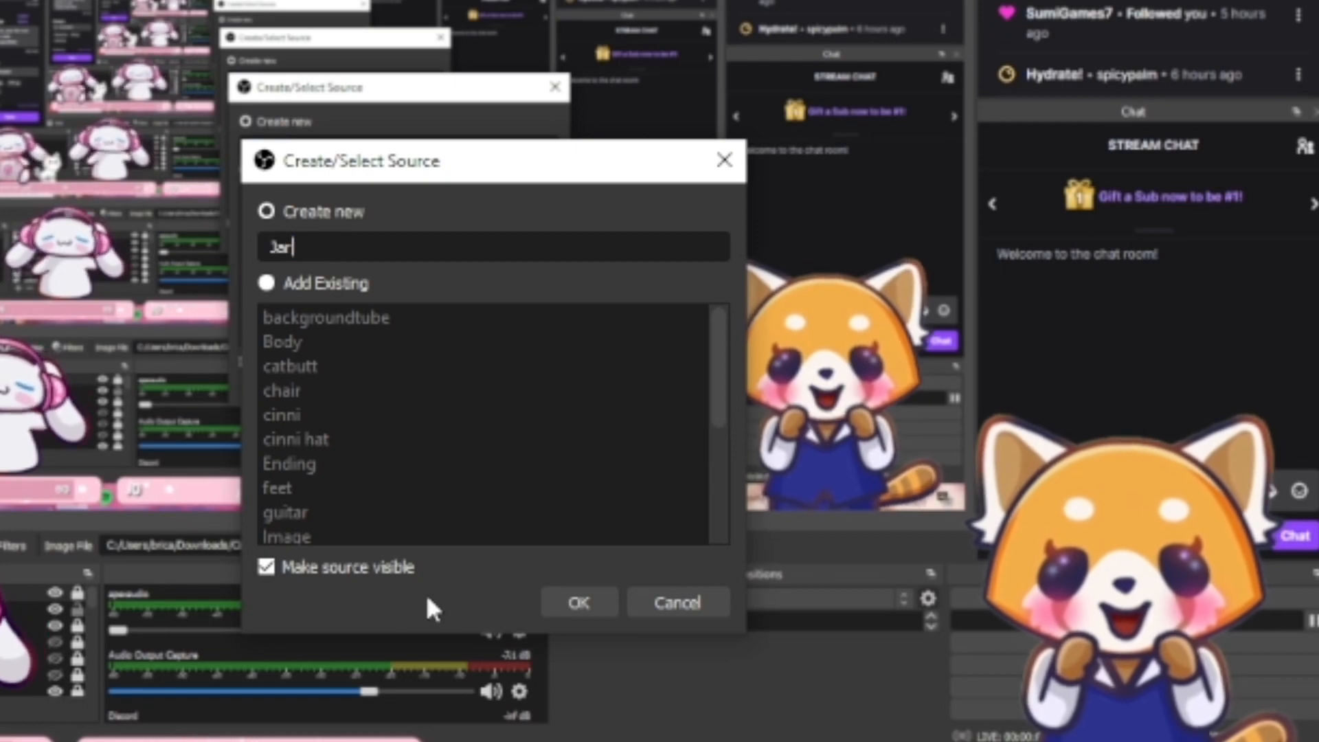
{"action": "left_click", "coordinate": [588, 598]}
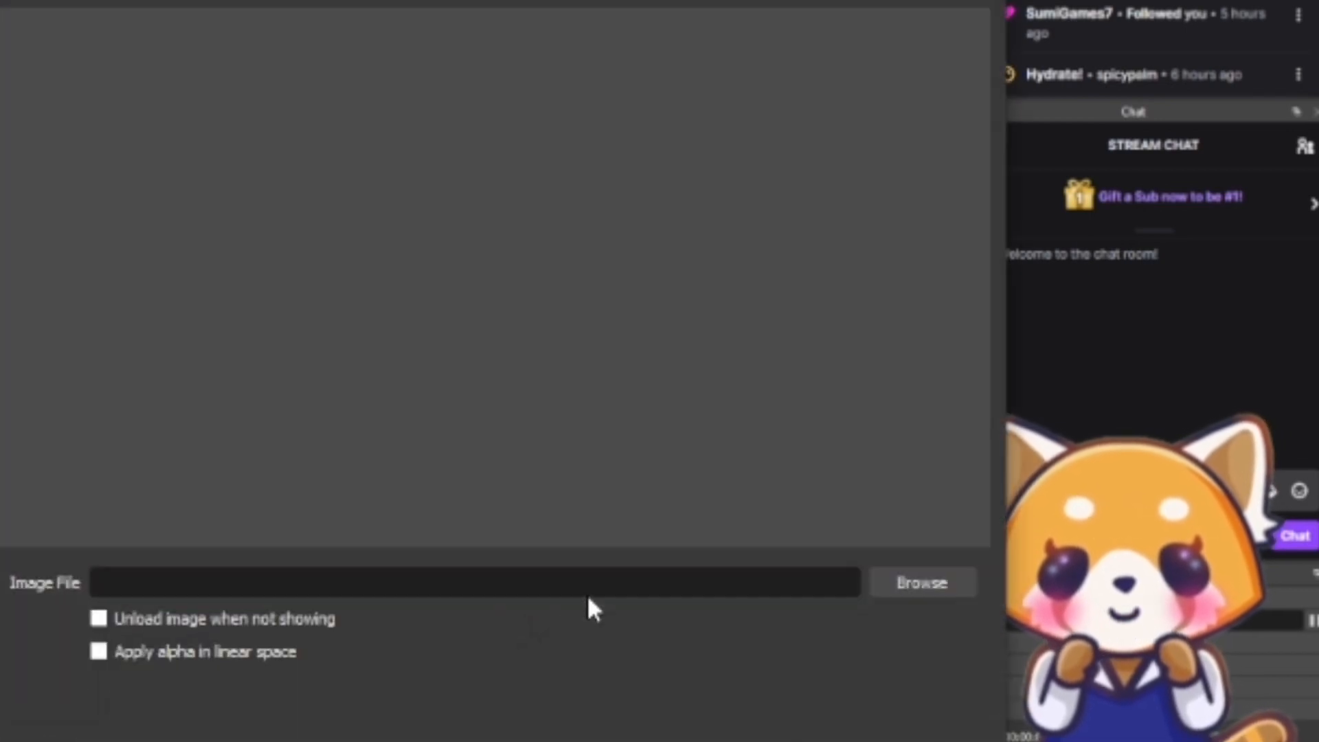
{"action": "left_click", "coordinate": [918, 582]}
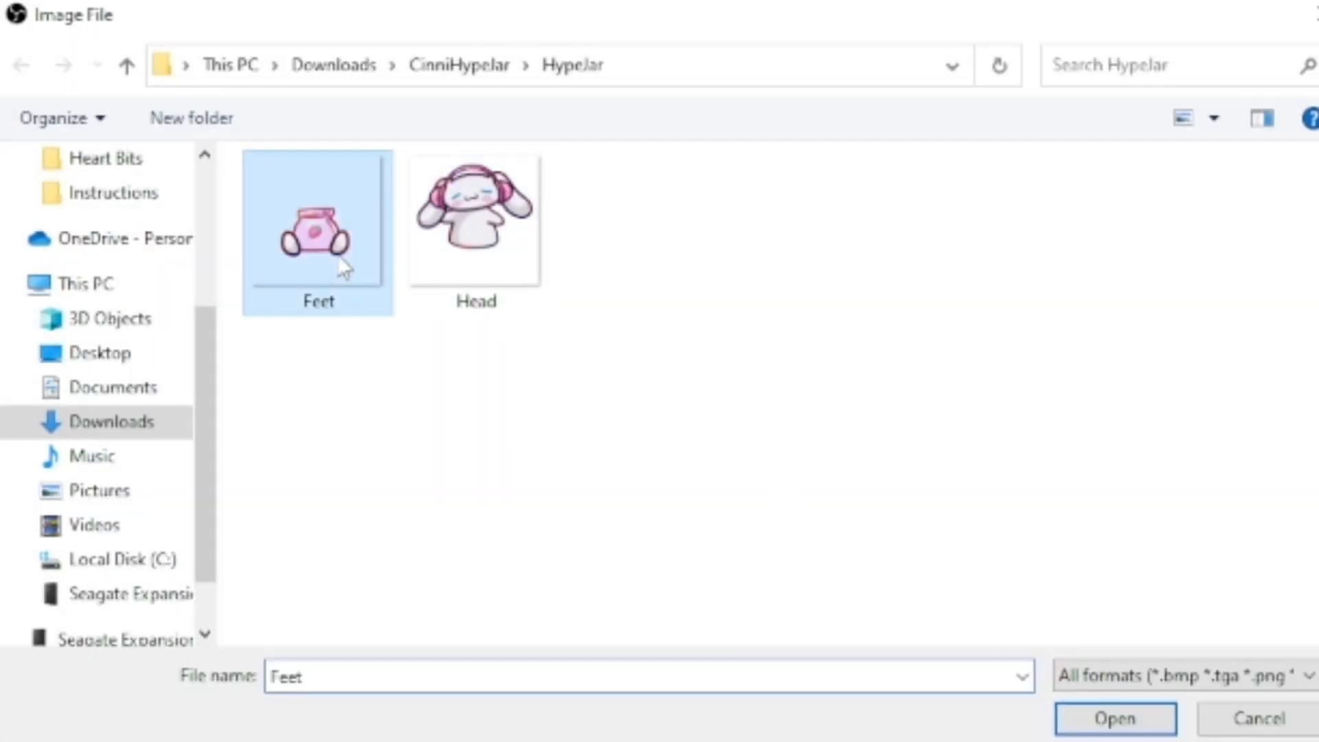
{"action": "left_click", "coordinate": [1112, 719]}
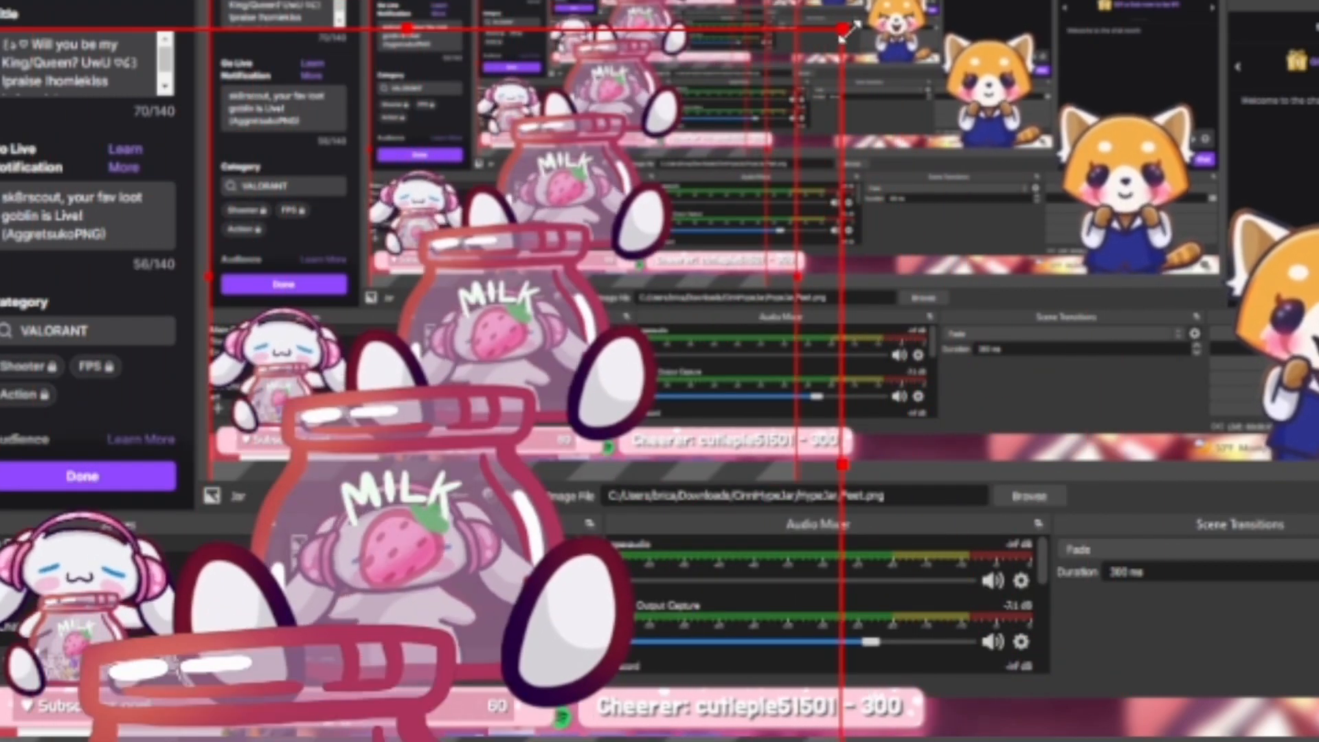
Scale the Jar image down and place it over the lower part of the bunny's body
{"action": "left_click_drag", "start_coordinate": [843, 29], "coordinate": [376, 496]}
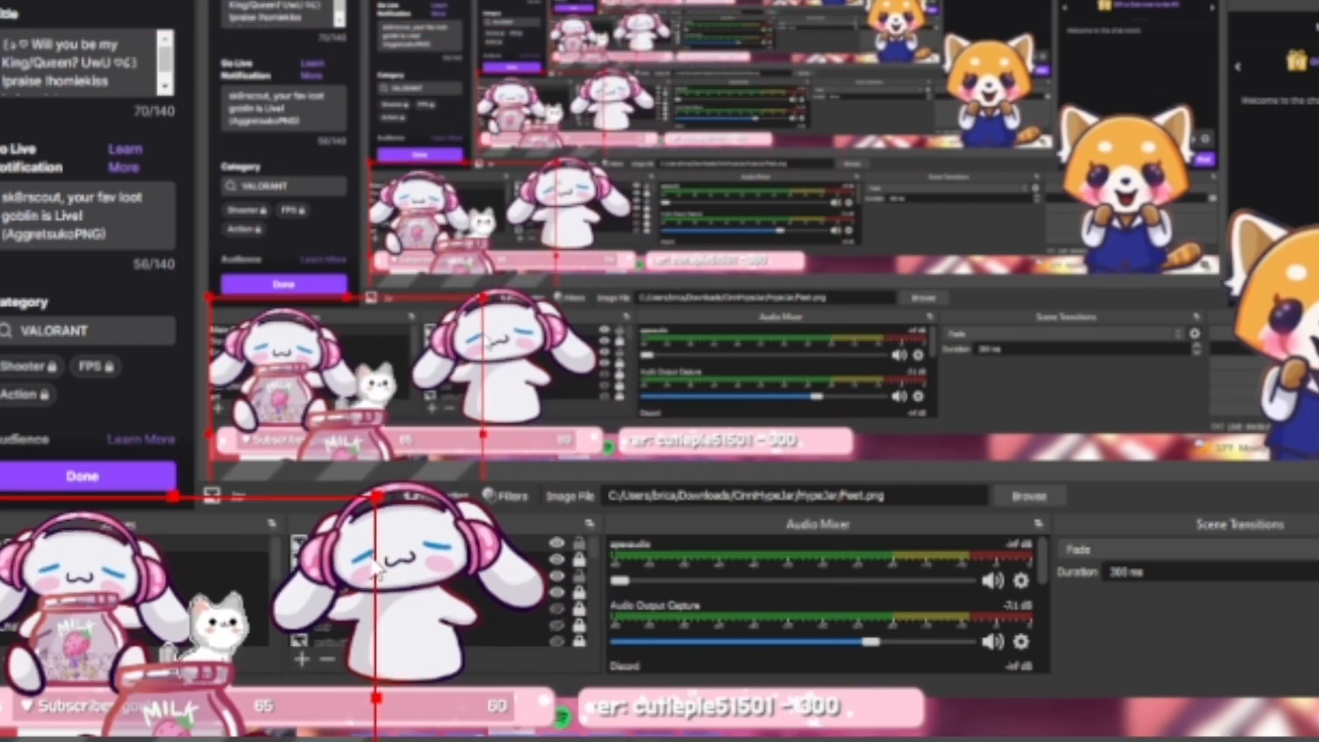
{"action": "left_click_drag", "start_coordinate": [251, 704], "coordinate": [477, 581]}
{"action": "left_click_drag", "start_coordinate": [609, 382], "coordinate": [455, 538]}
{"action": "left_click_drag", "start_coordinate": [336, 675], "coordinate": [414, 633]}
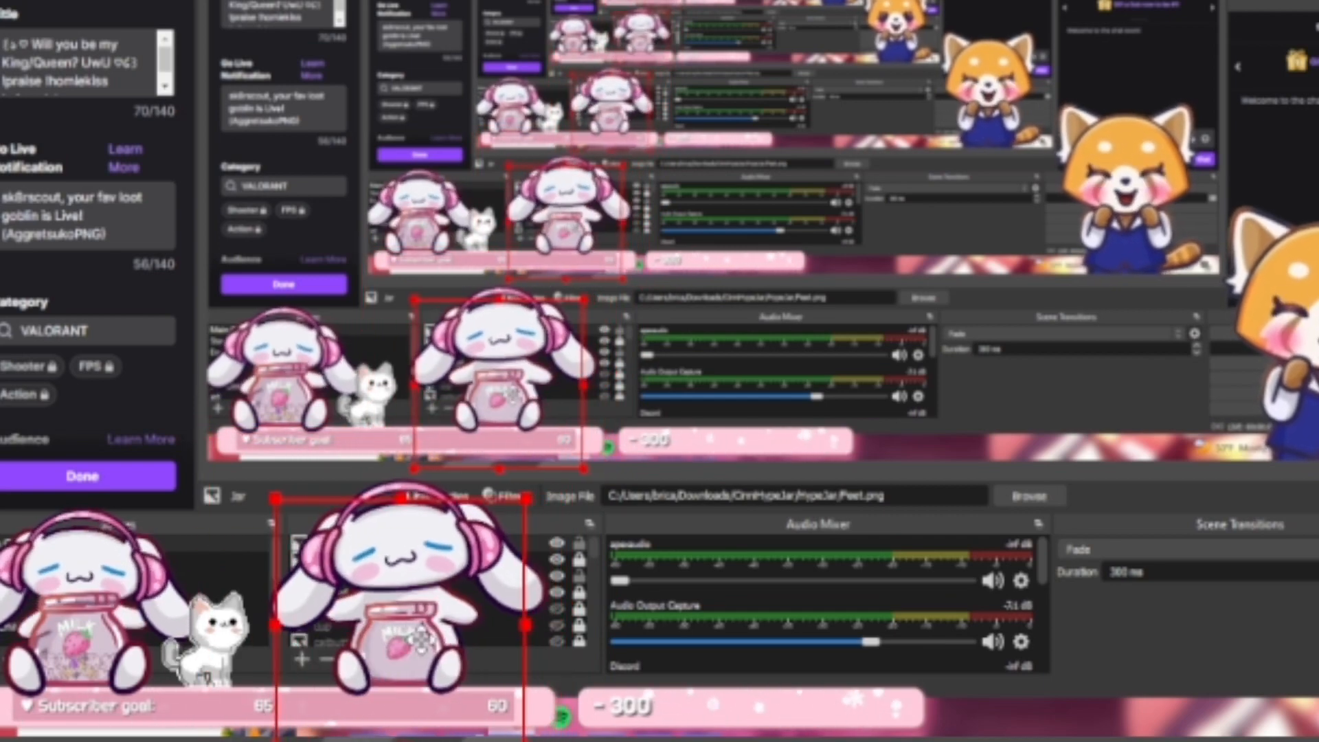
Enlarge the Jar image slightly, align it with the bunny's body, and lock the source
{"action": "left_click_drag", "start_coordinate": [527, 498], "coordinate": [548, 479]}
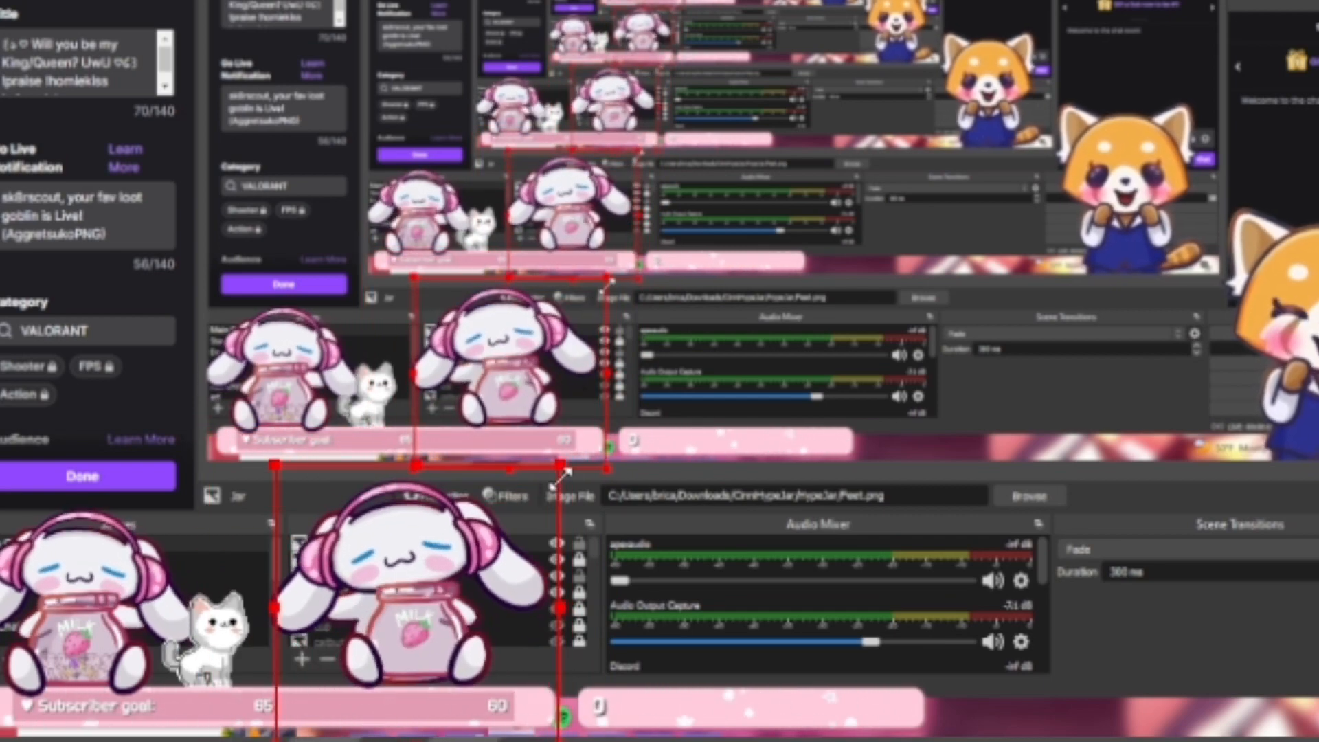
{"action": "left_click_drag", "start_coordinate": [458, 617], "coordinate": [432, 627]}
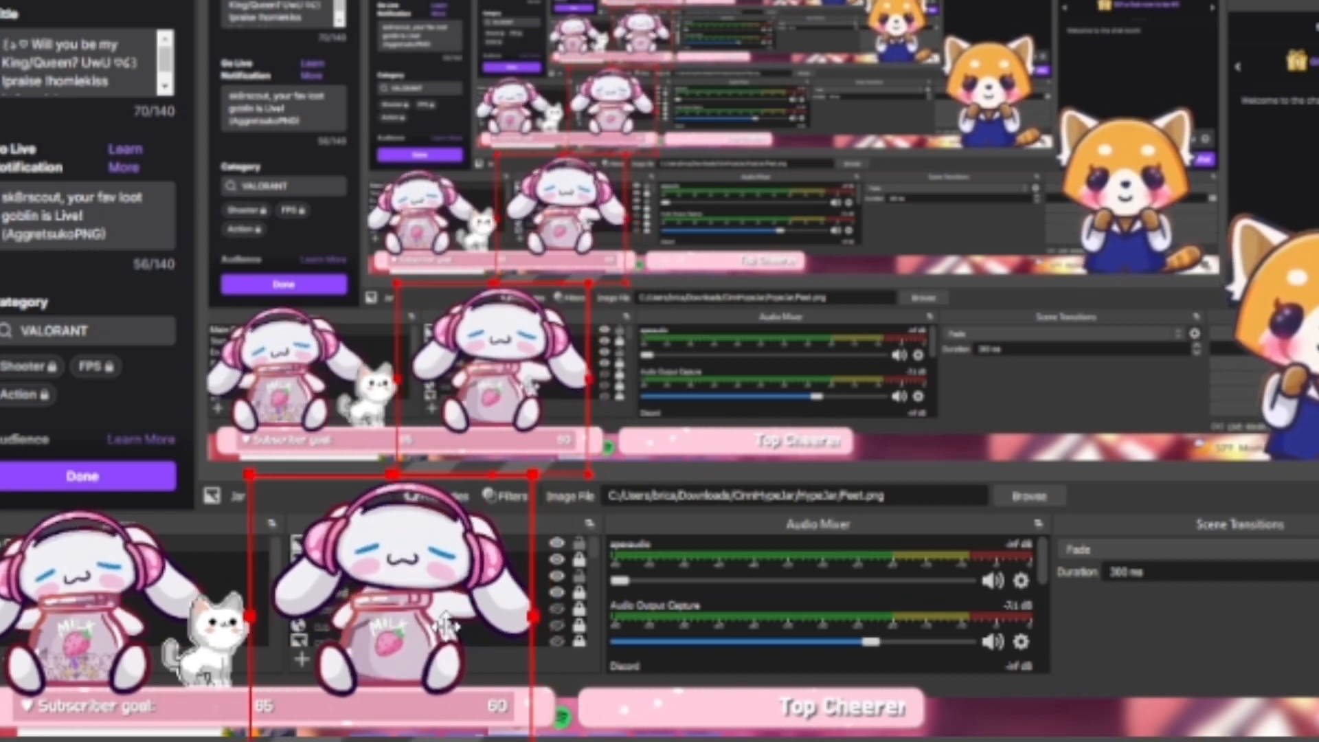
{"action": "left_click_drag", "start_coordinate": [535, 471], "coordinate": [545, 462]}
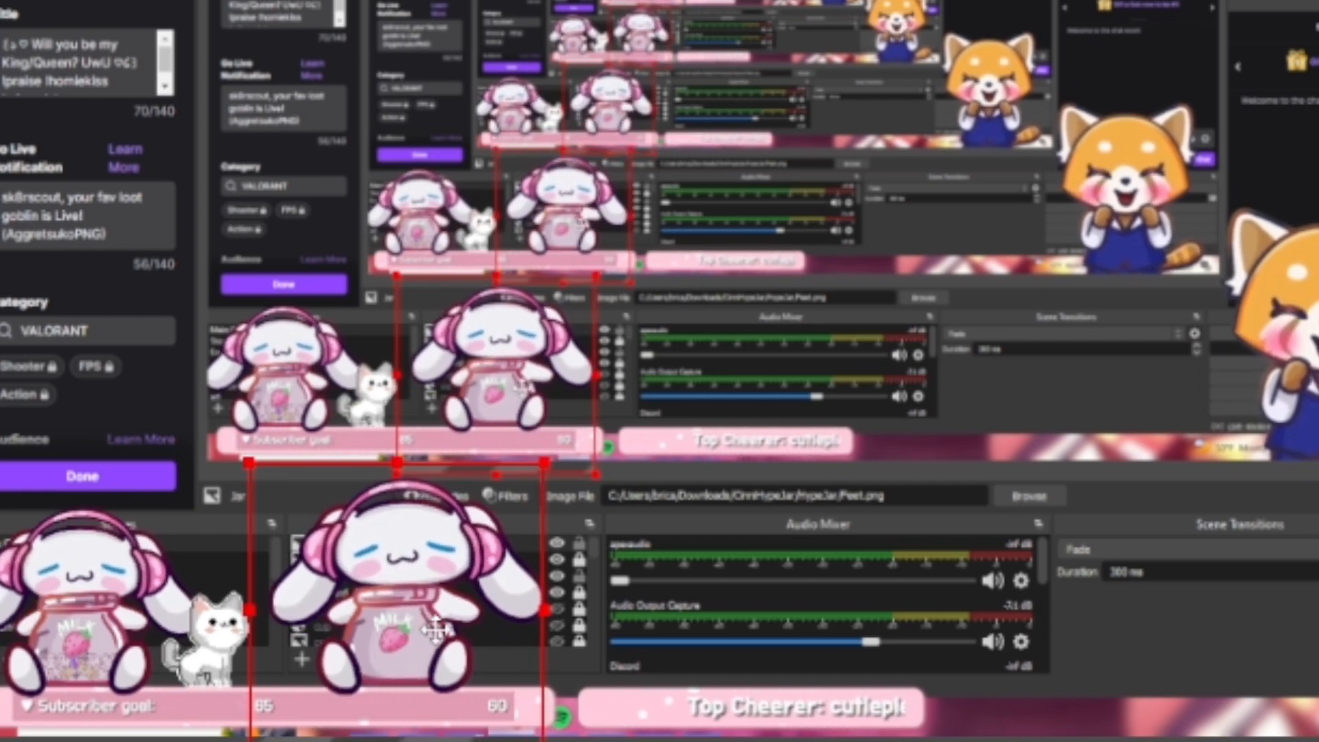
{"action": "left_click_drag", "start_coordinate": [434, 629], "coordinate": [428, 629]}
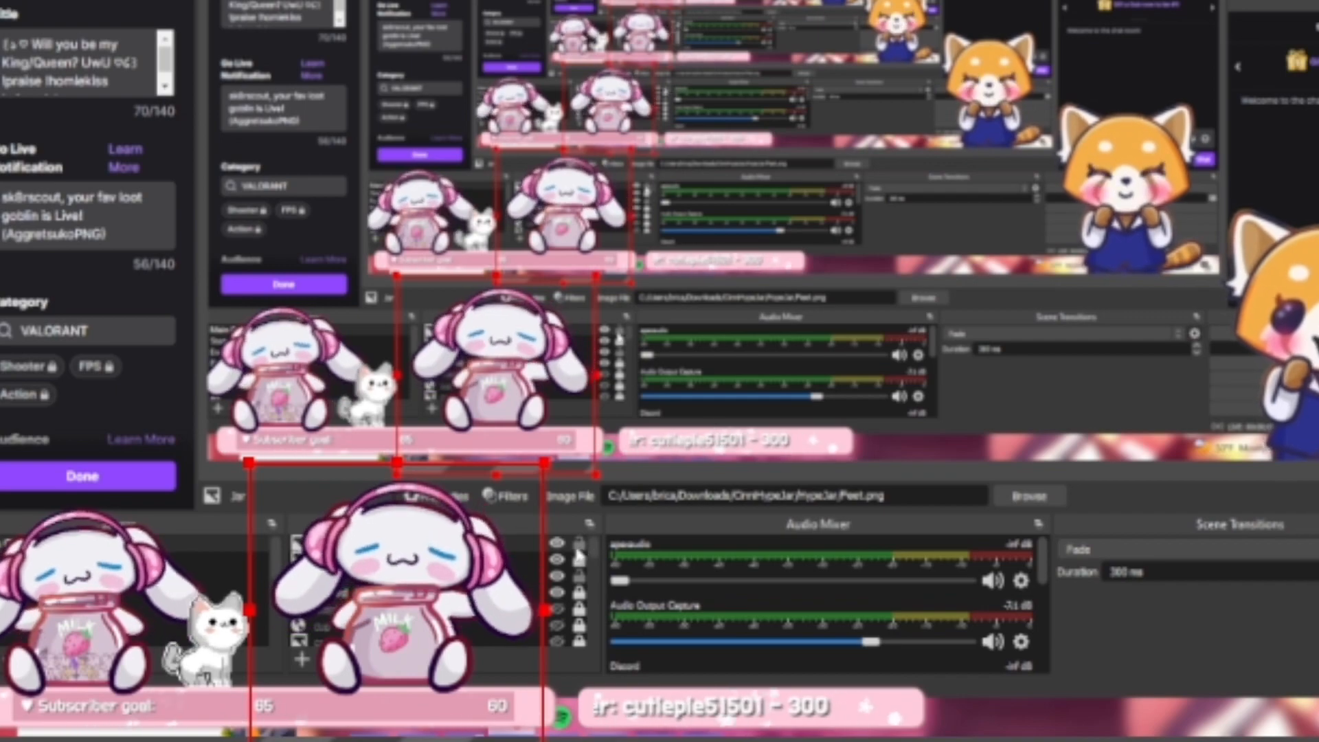
{"action": "left_click", "coordinate": [577, 546]}
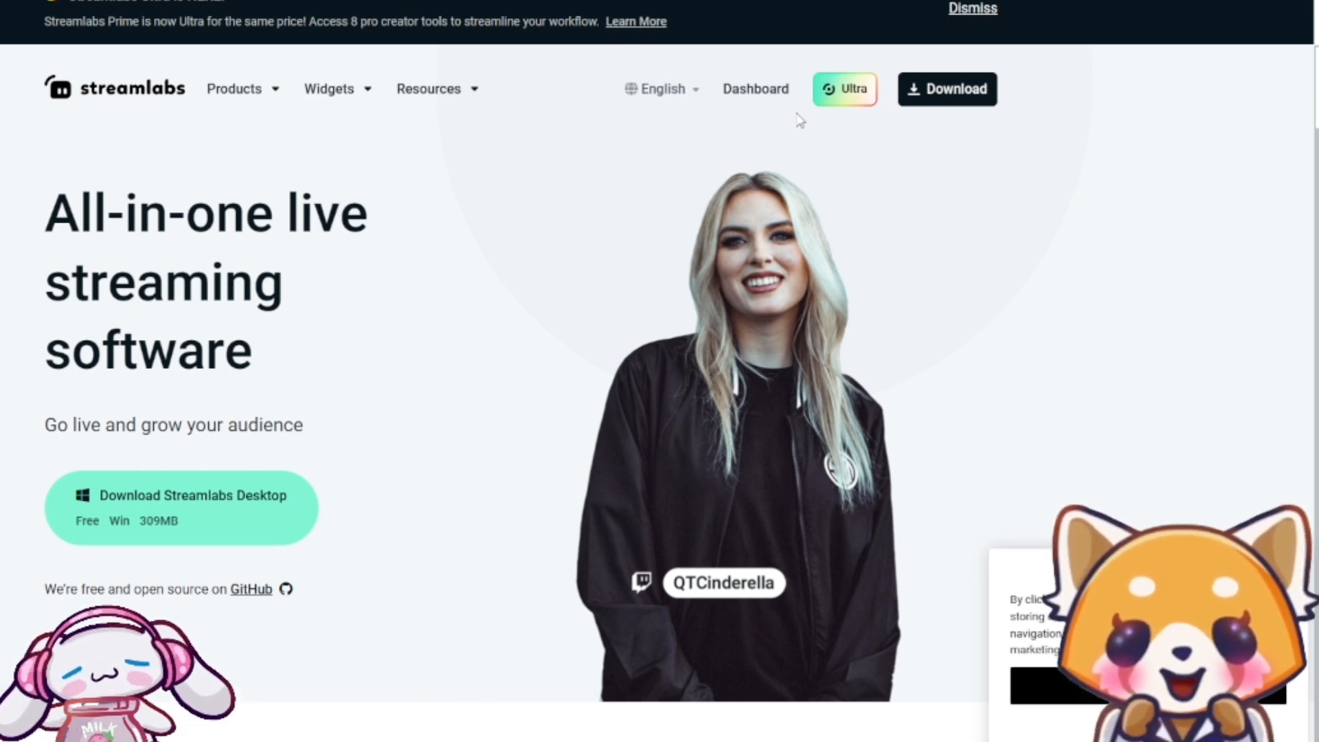
On the Streamlabs website, open the dashboard and go to the Tip Jar settings by searching for "tip jar"
{"action": "left_click", "coordinate": [749, 93]}
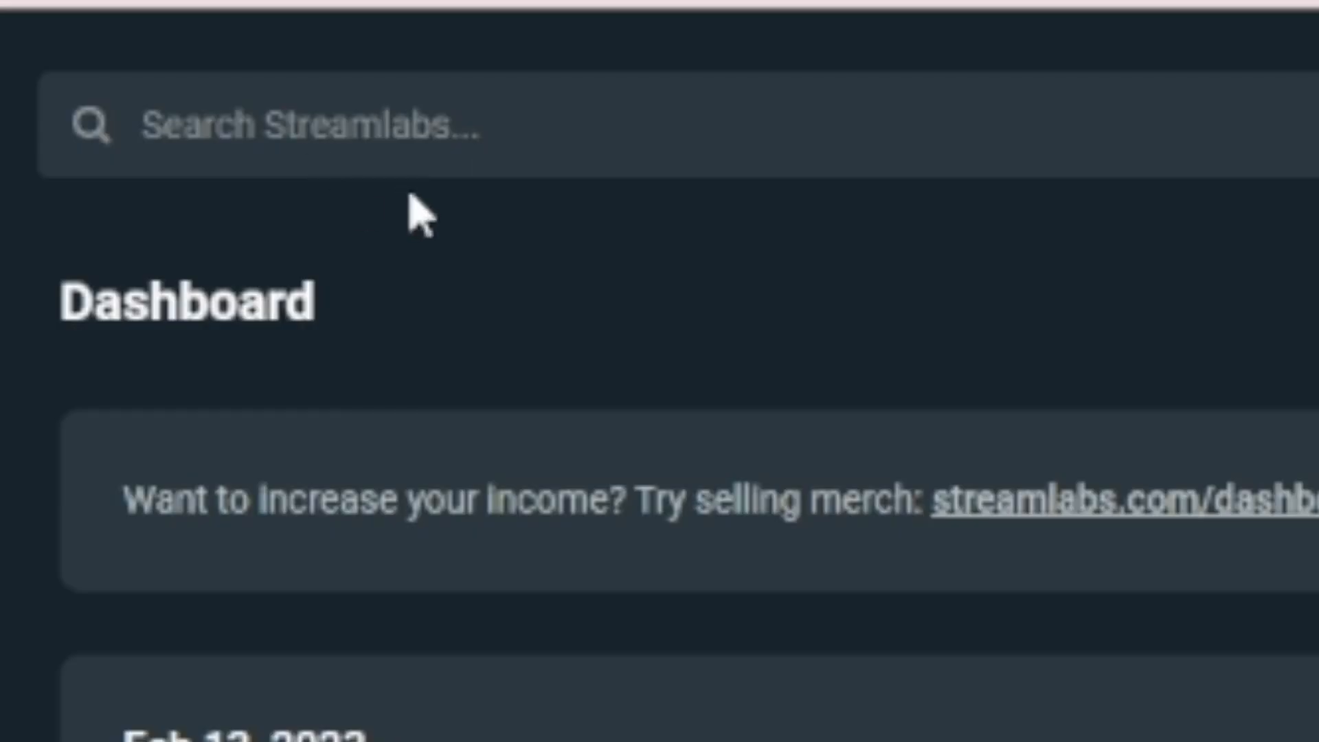
{"action": "left_click", "coordinate": [335, 140]}
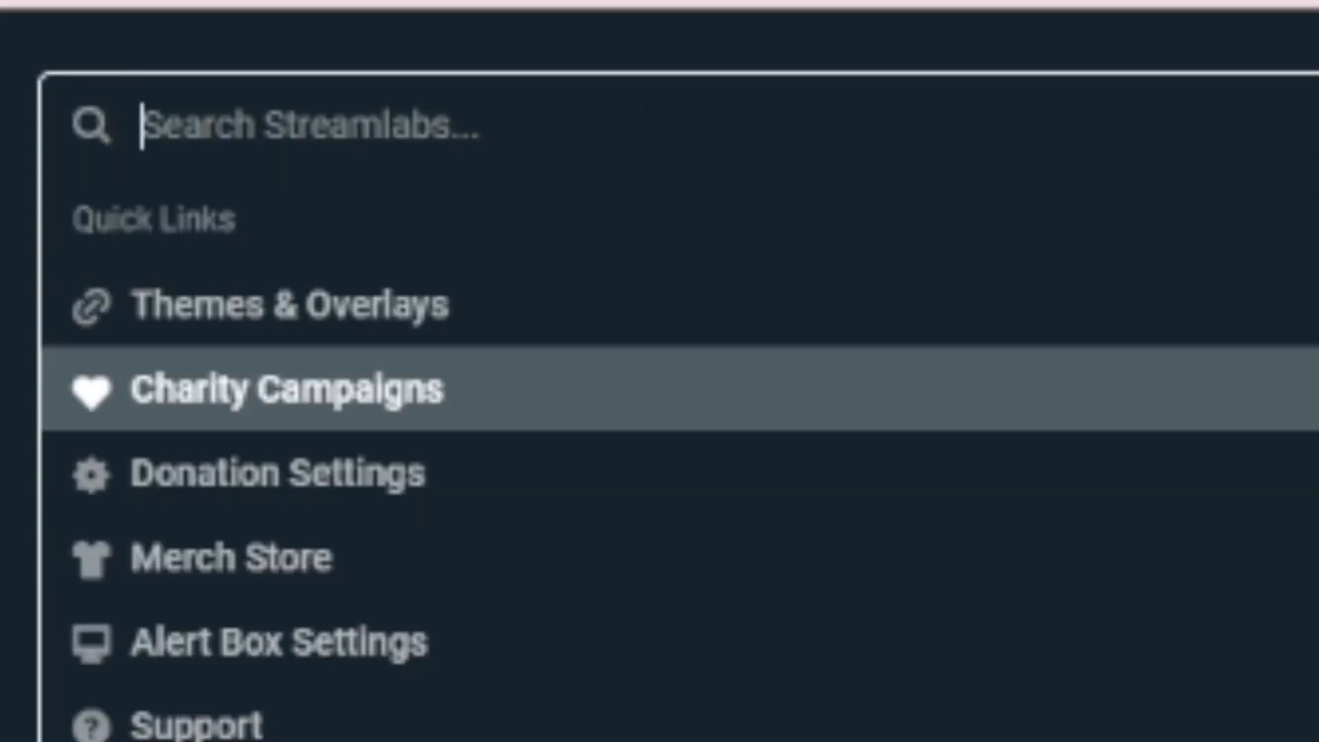
{"action": "type", "text": "tip jar"}
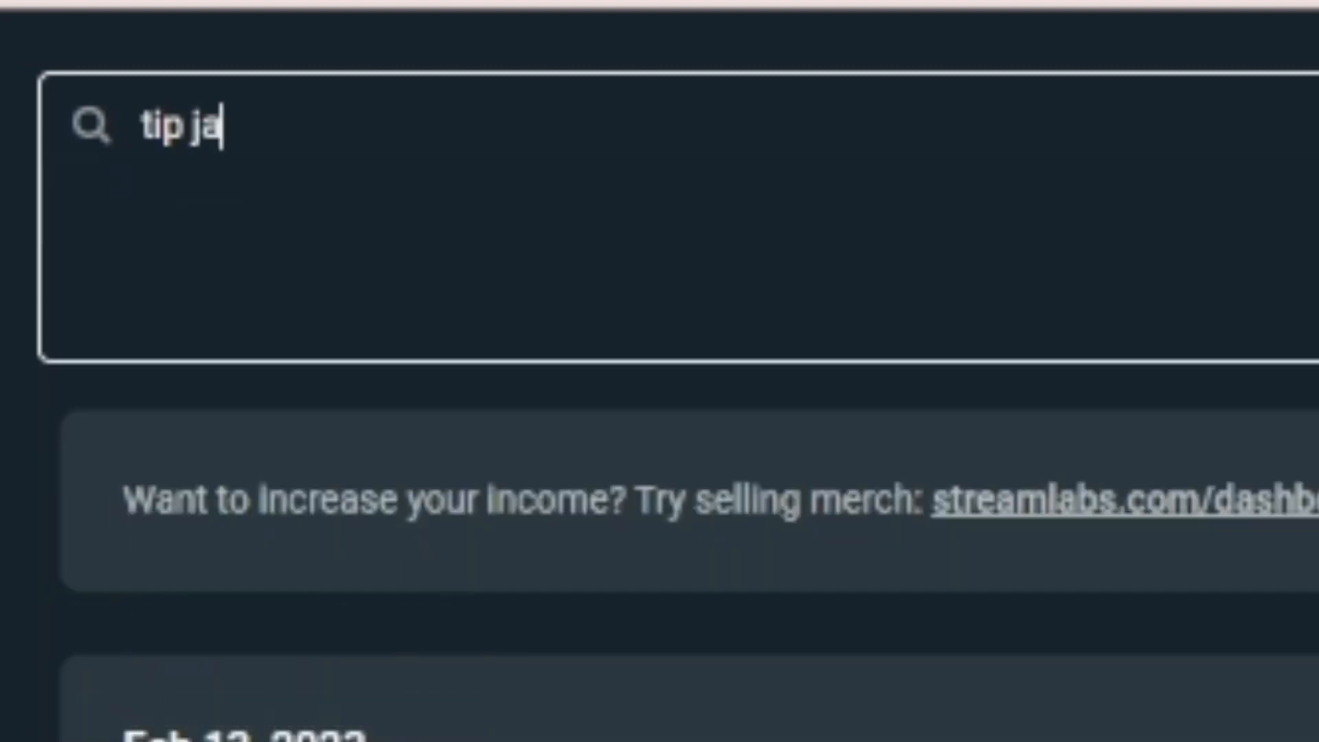
{"action": "key", "text": "Return"}
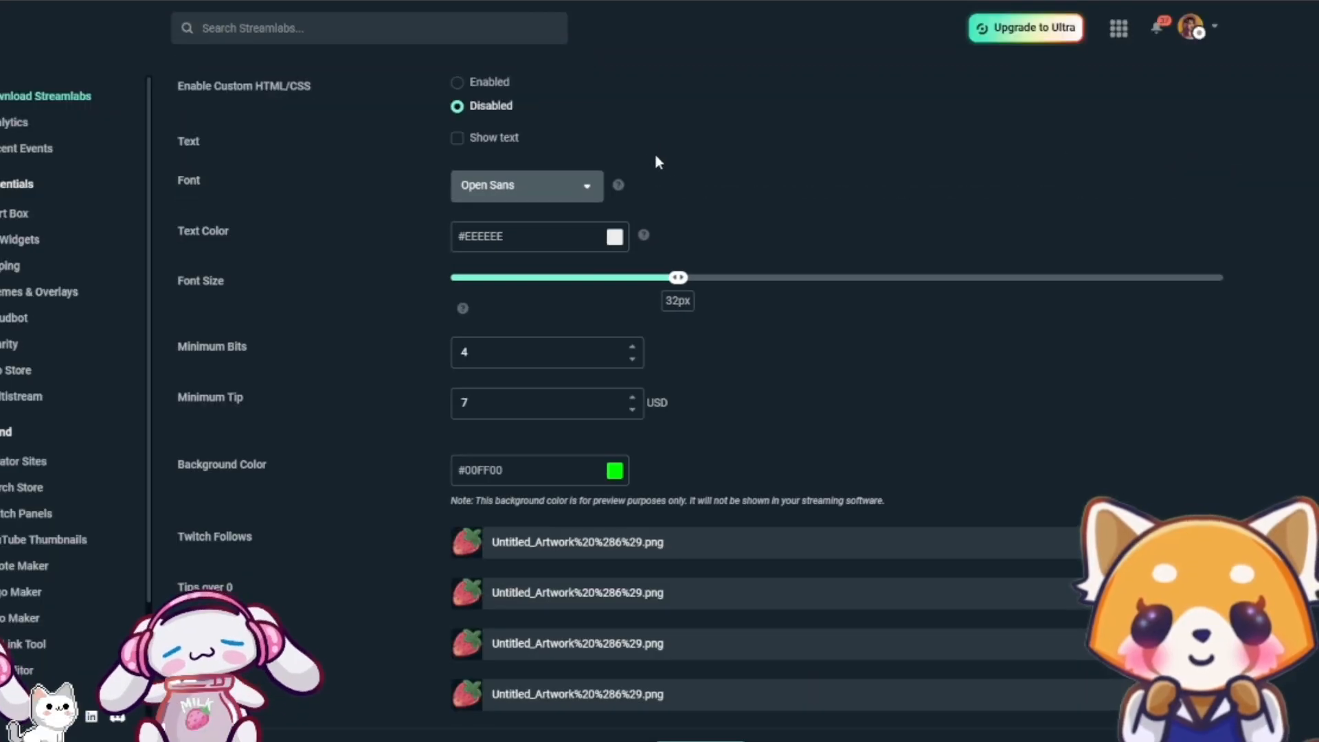
Review the Tip Jar settings, including the enabled events, jar images, minimum amounts and event item images
{"action": "scroll", "coordinate": [730, 231], "scroll_direction": "up", "scroll_amount": 12}
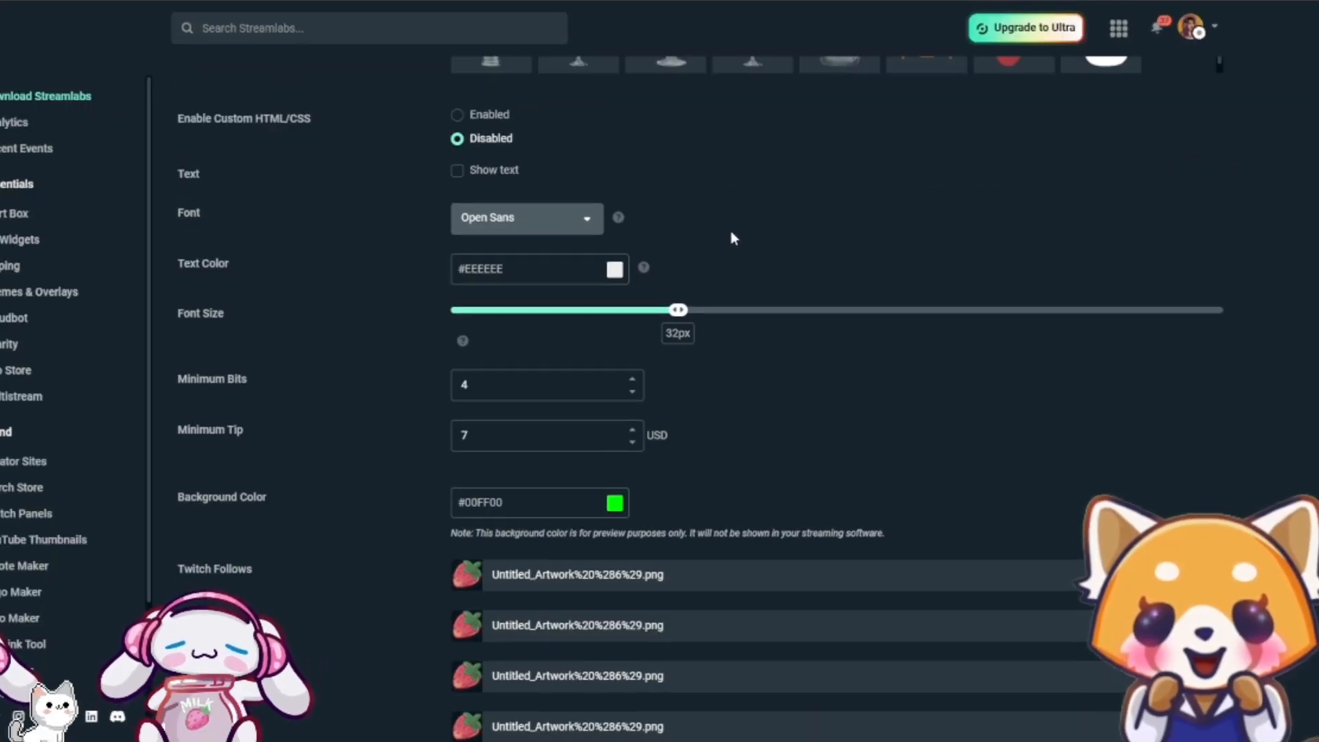
{"action": "scroll", "coordinate": [798, 271], "scroll_direction": "up", "scroll_amount": 1}
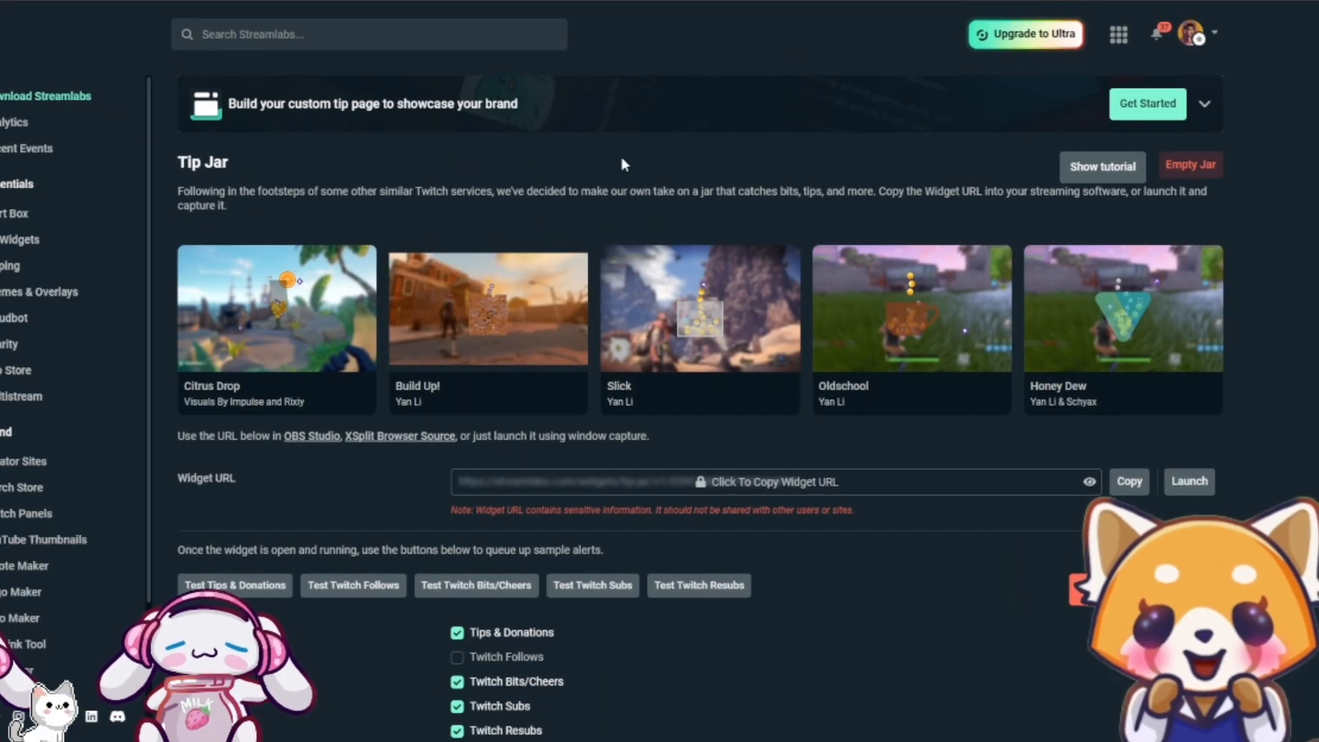
{"action": "scroll", "coordinate": [1087, 244], "scroll_direction": "down", "scroll_amount": 5}
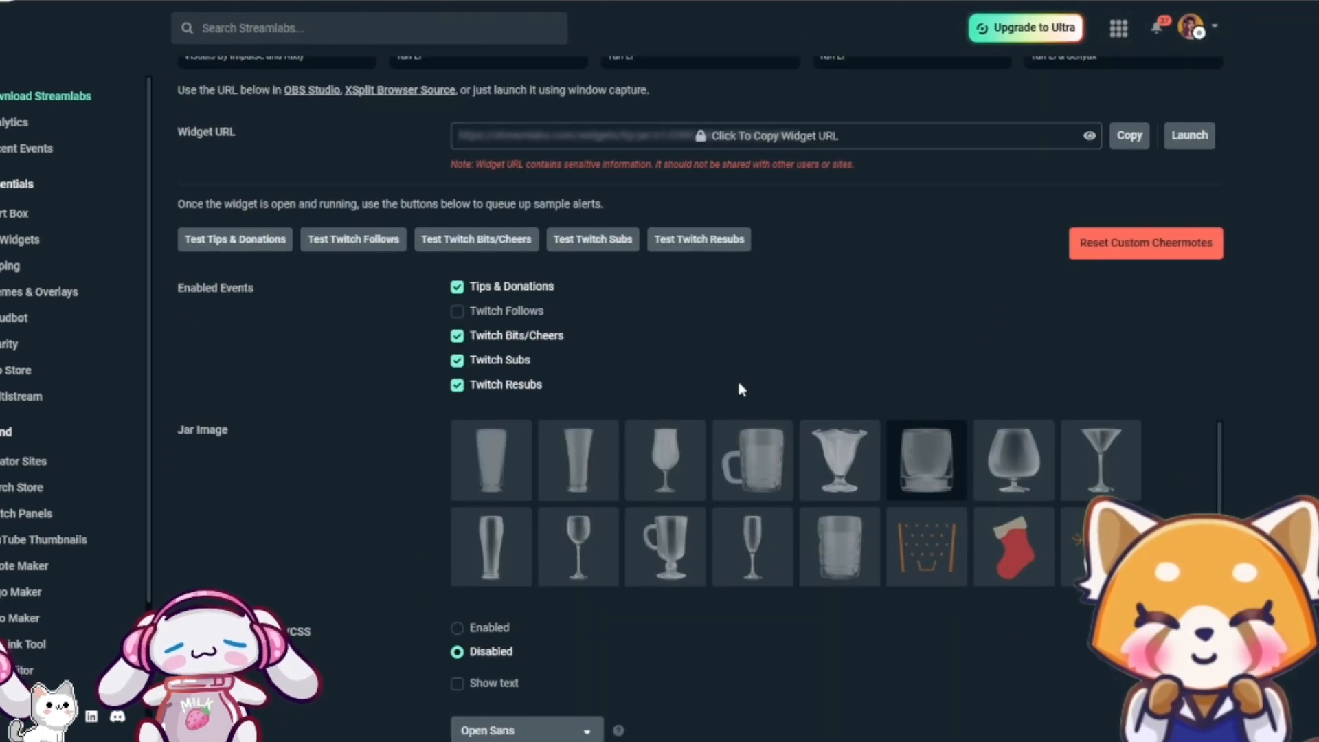
{"action": "scroll", "coordinate": [759, 417], "scroll_direction": "down", "scroll_amount": 2}
{"action": "scroll", "coordinate": [758, 416], "scroll_direction": "down", "scroll_amount": 2}
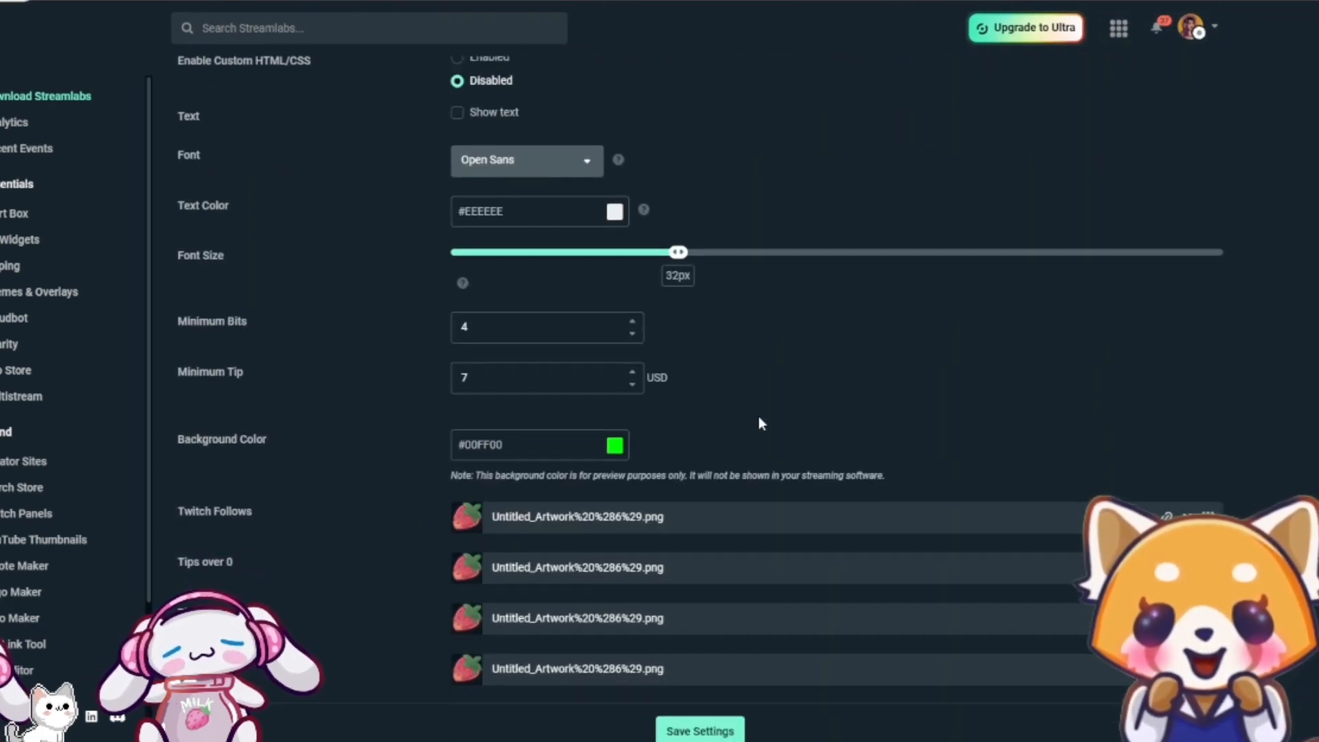
{"action": "scroll", "coordinate": [759, 416], "scroll_direction": "up", "scroll_amount": 10}
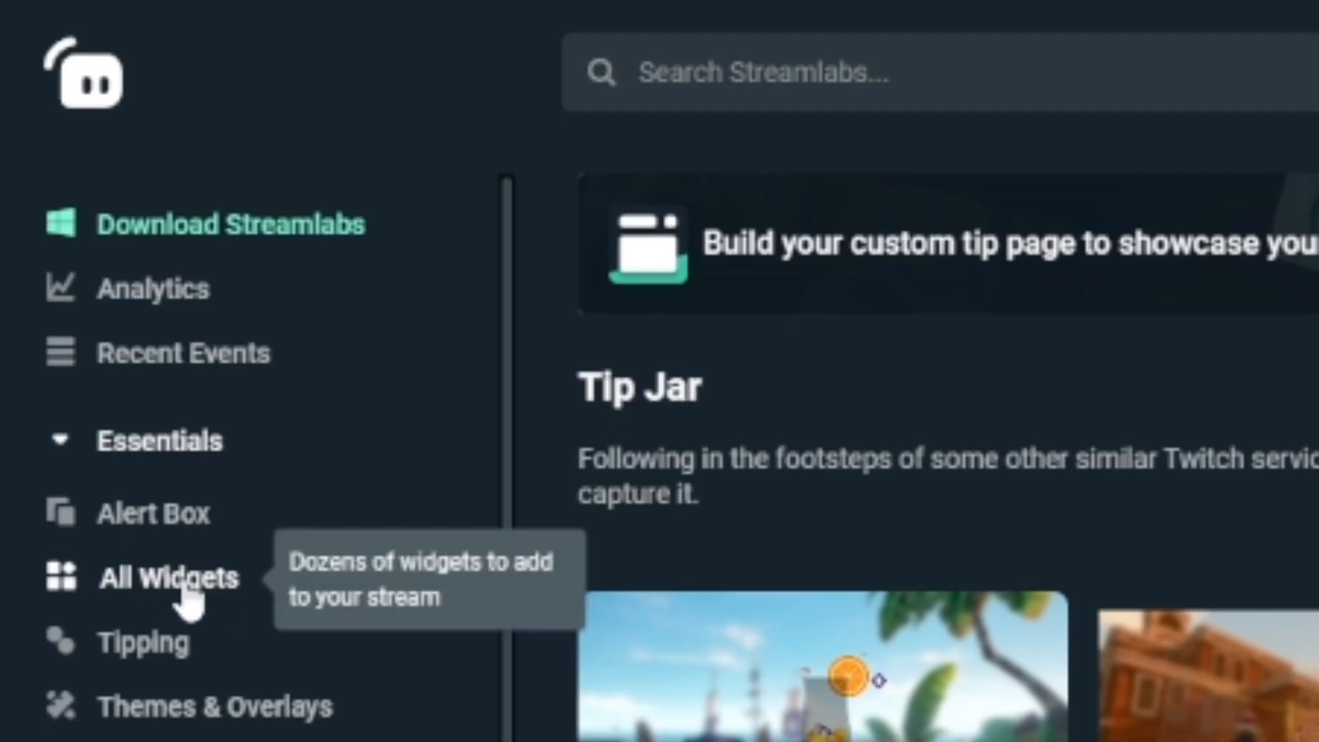
Open the settings of The Jar widget from the list of all Streamlabs widgets
{"action": "left_click", "coordinate": [185, 591]}
{"action": "scroll", "coordinate": [941, 415], "scroll_direction": "down", "scroll_amount": 8}
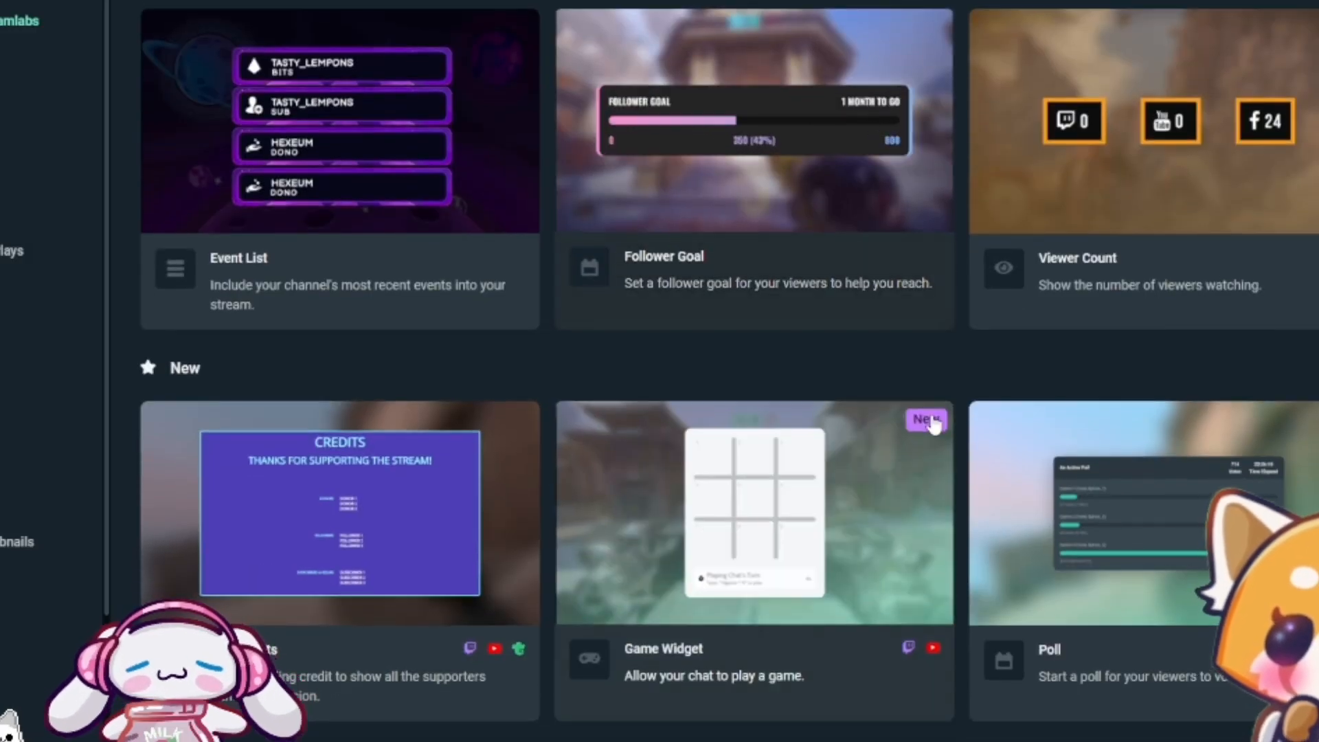
{"action": "scroll", "coordinate": [933, 425], "scroll_direction": "down", "scroll_amount": 8}
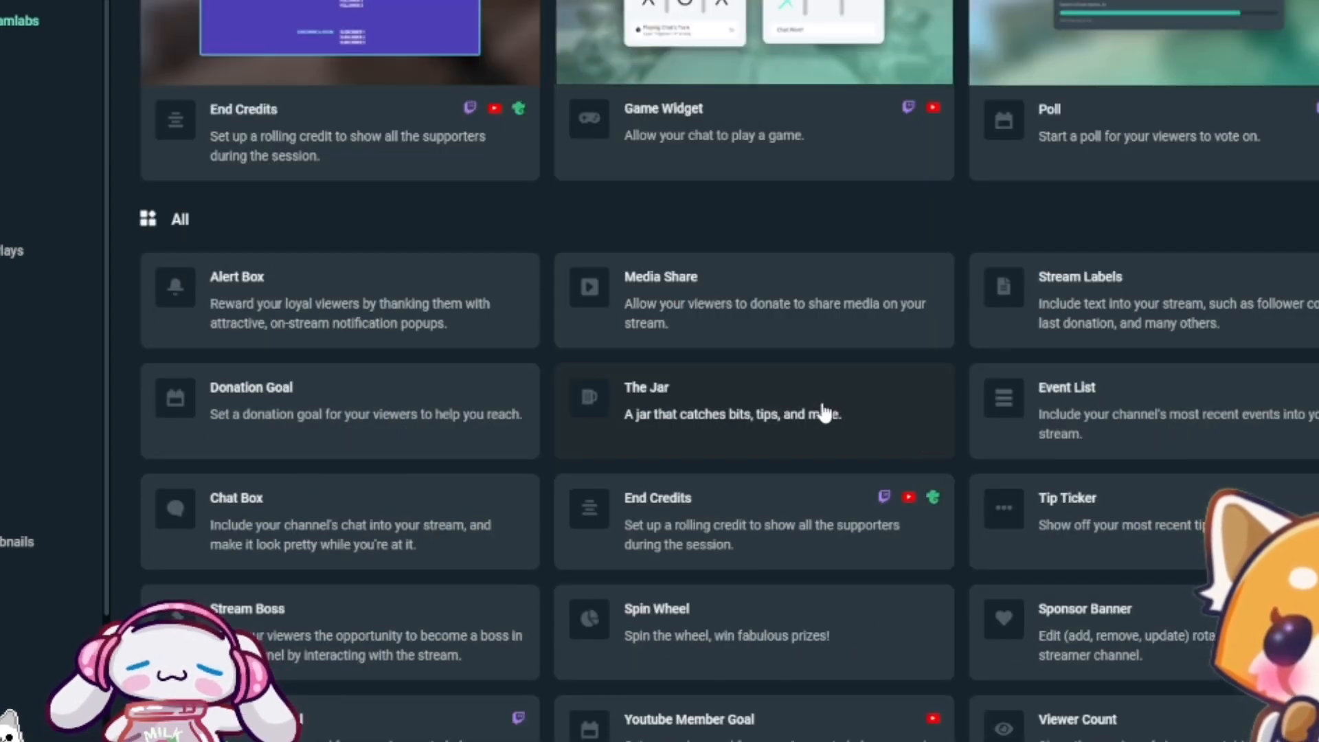
{"action": "left_click", "coordinate": [786, 423]}
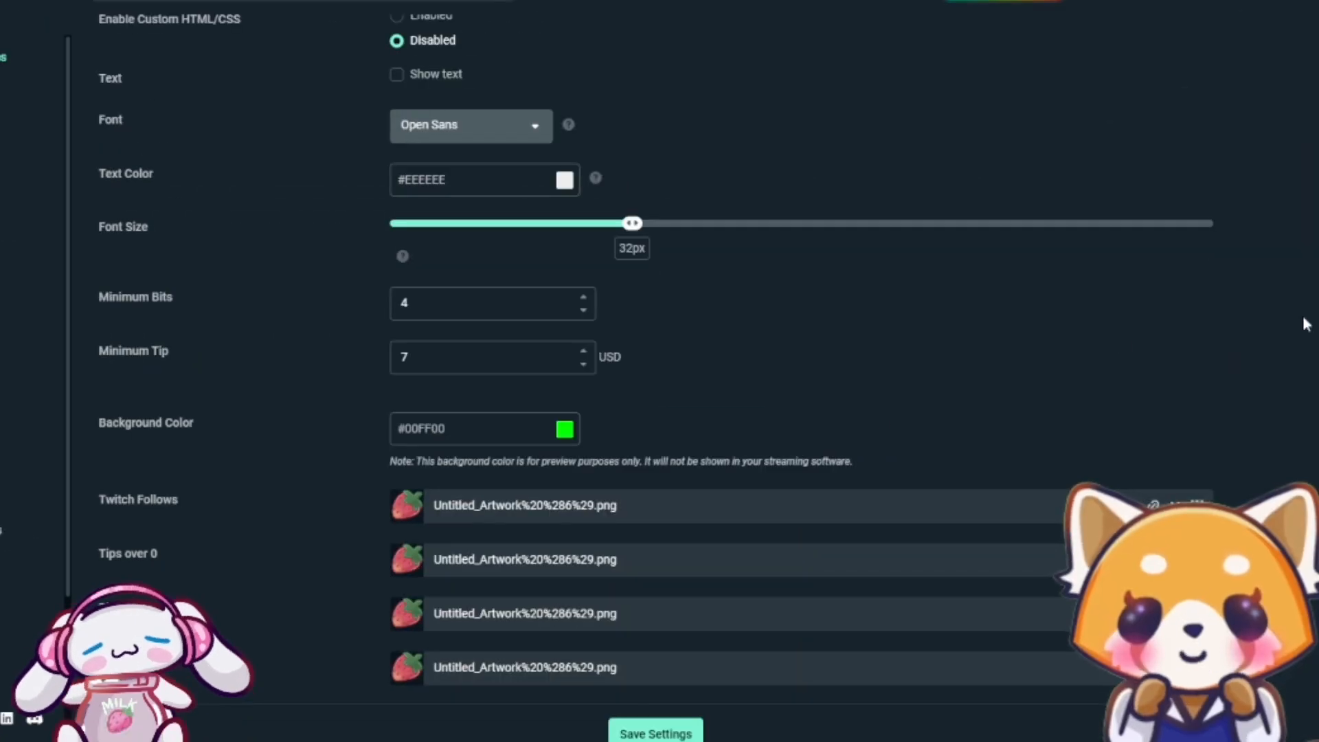
Review the Tip Jar page from widget URL and test alerts through enabled events, jar images, minimum amounts and item images
{"action": "scroll", "coordinate": [1305, 324], "scroll_direction": "up", "scroll_amount": 15}
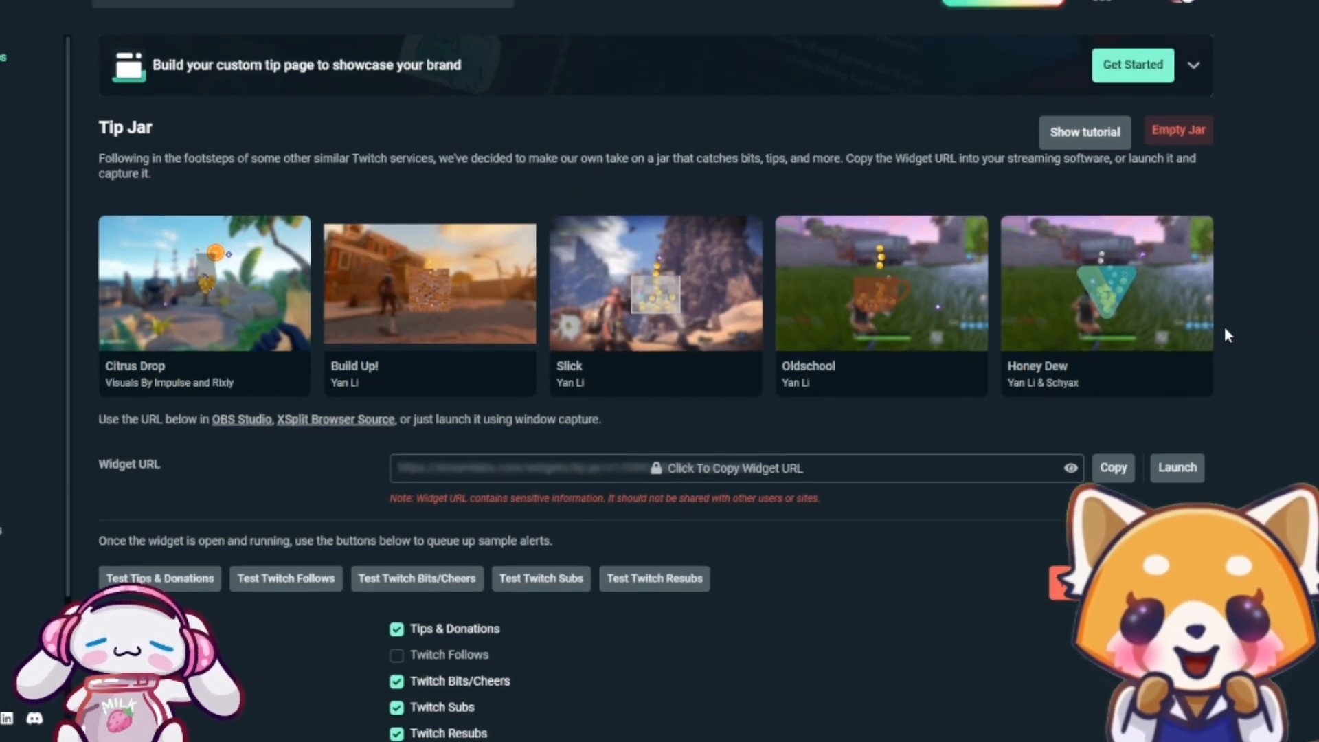
{"action": "scroll", "coordinate": [1225, 335], "scroll_direction": "down", "scroll_amount": 5}
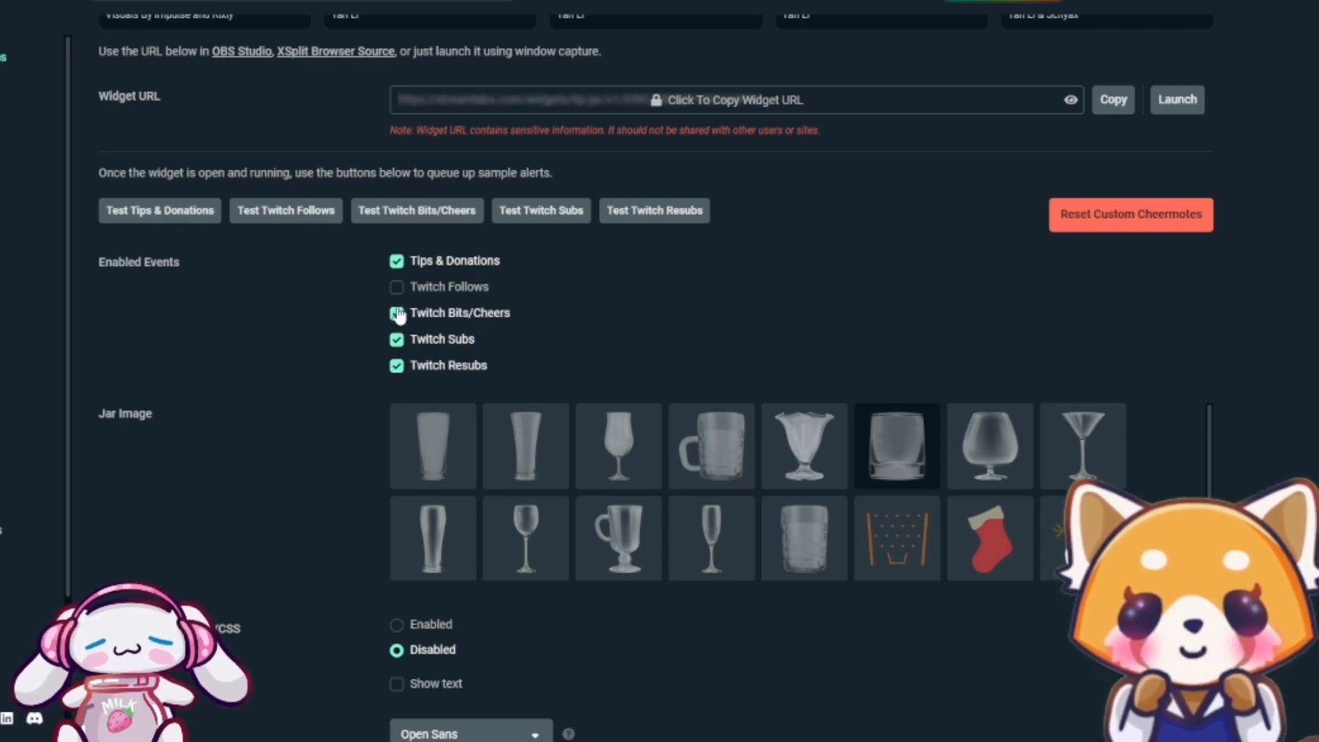
{"action": "scroll", "coordinate": [479, 328], "scroll_direction": "down", "scroll_amount": 2}
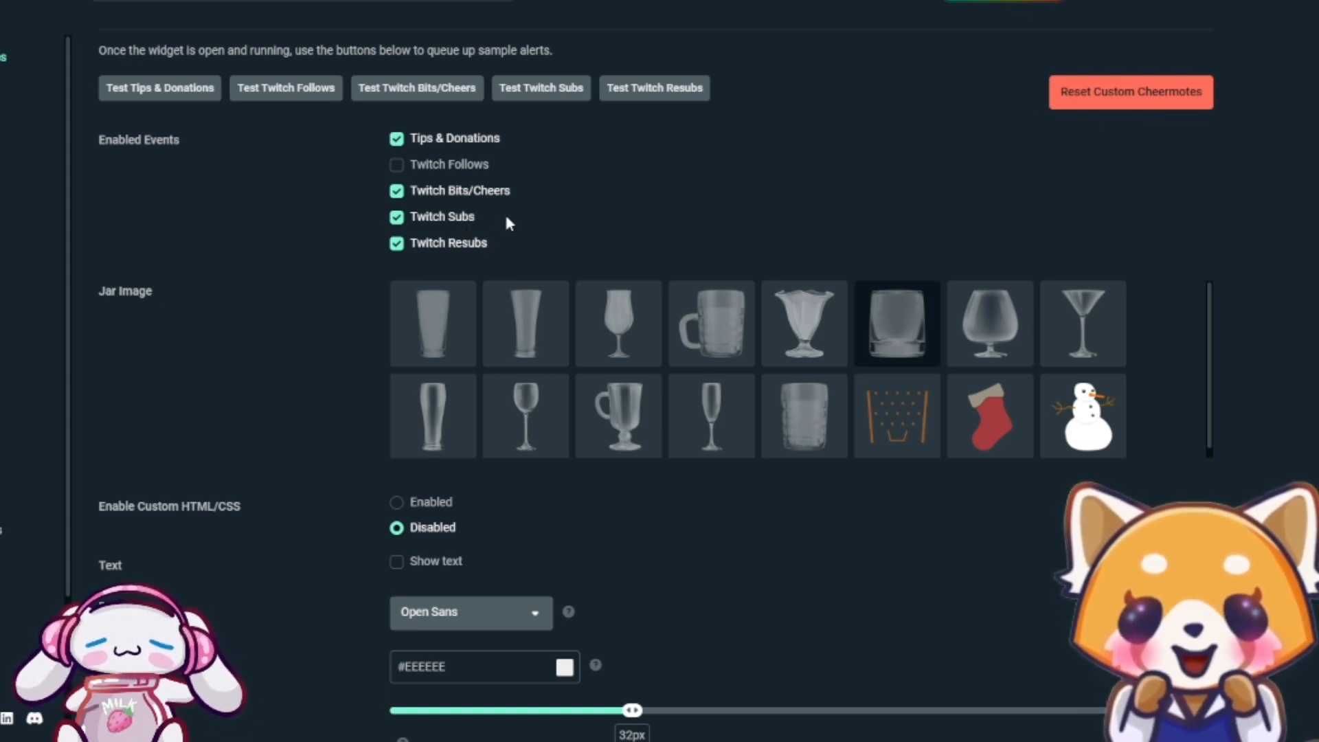
{"action": "scroll", "coordinate": [577, 230], "scroll_direction": "up", "scroll_amount": 2}
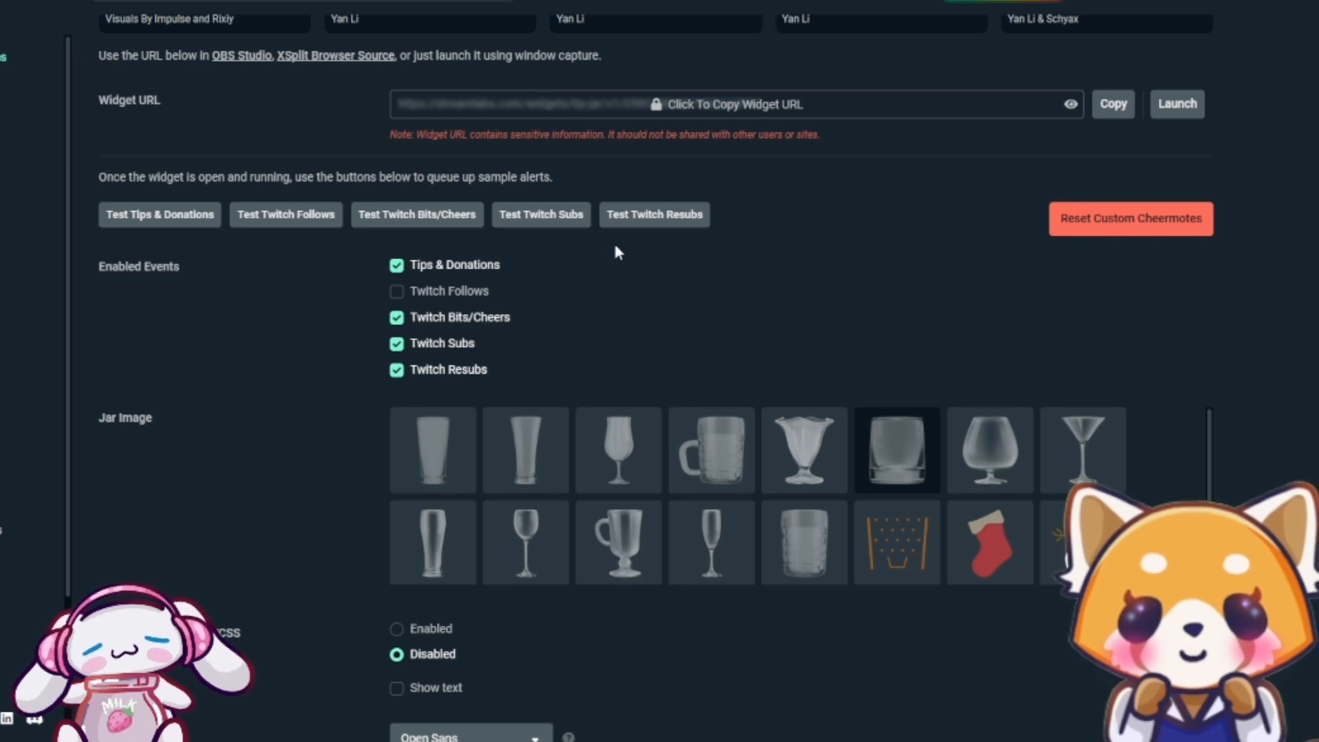
{"action": "scroll", "coordinate": [616, 252], "scroll_direction": "down", "scroll_amount": 2}
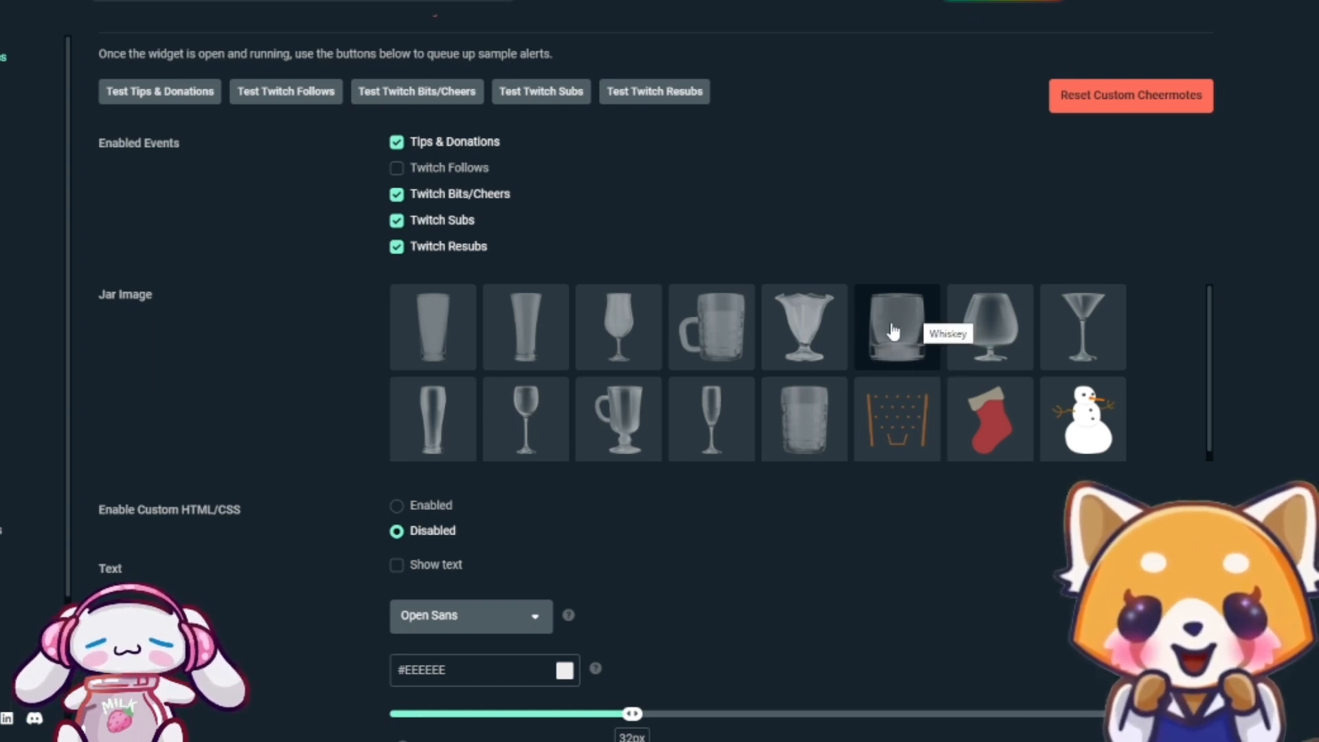
{"action": "scroll", "coordinate": [1008, 451], "scroll_direction": "down", "scroll_amount": 2}
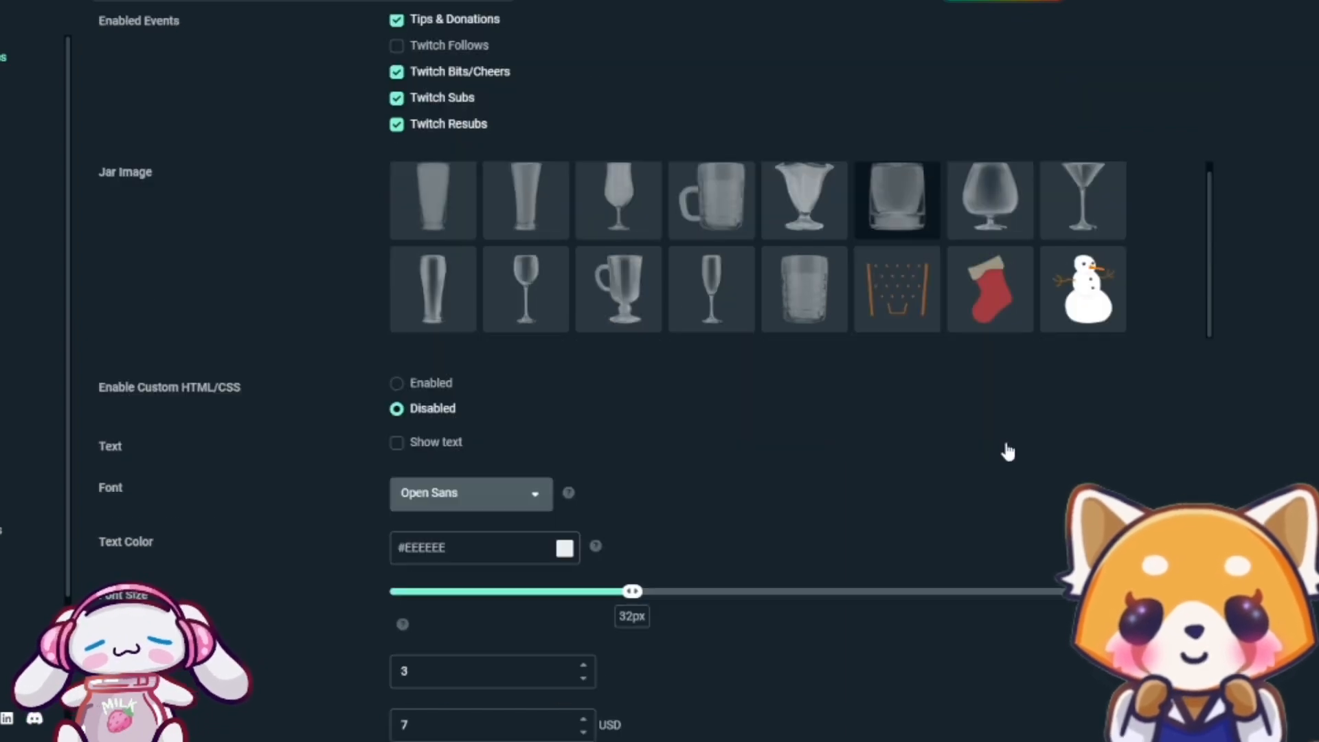
{"action": "scroll", "coordinate": [1007, 452], "scroll_direction": "down", "scroll_amount": 4}
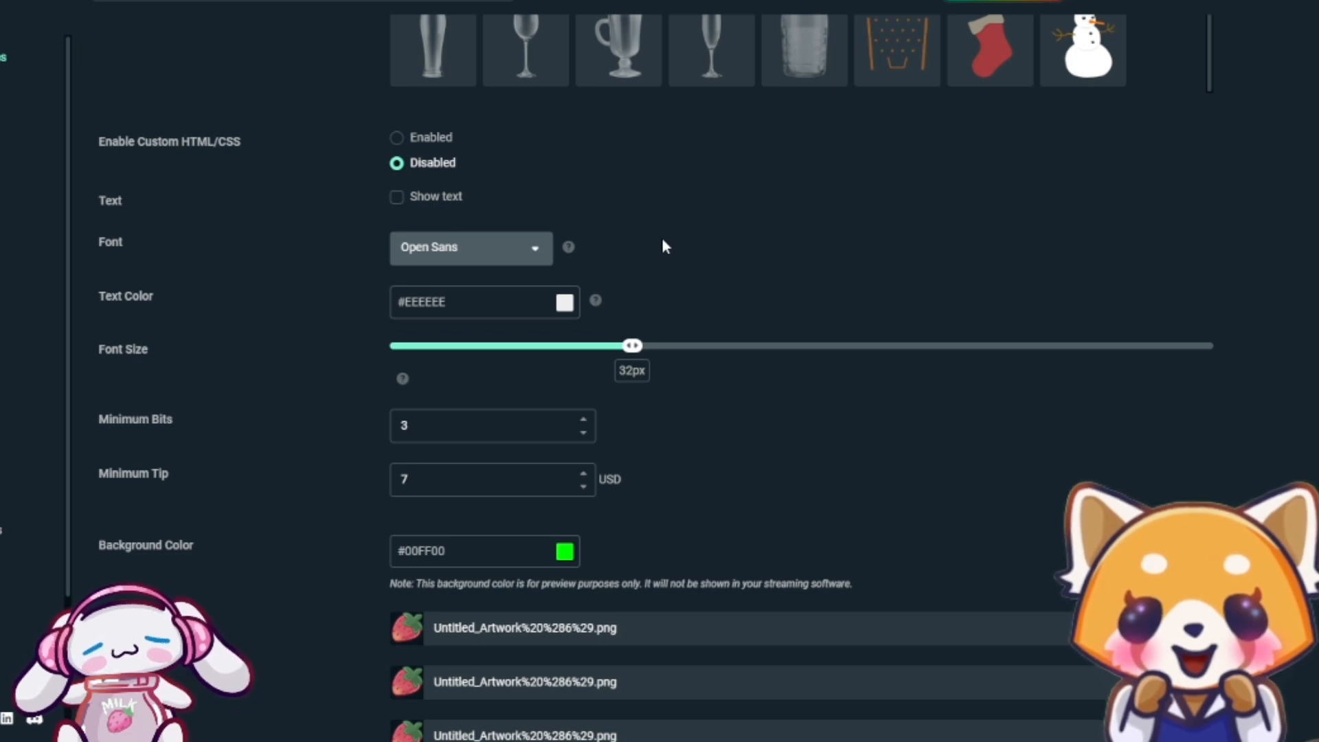
{"action": "scroll", "coordinate": [664, 241], "scroll_direction": "down", "scroll_amount": 2}
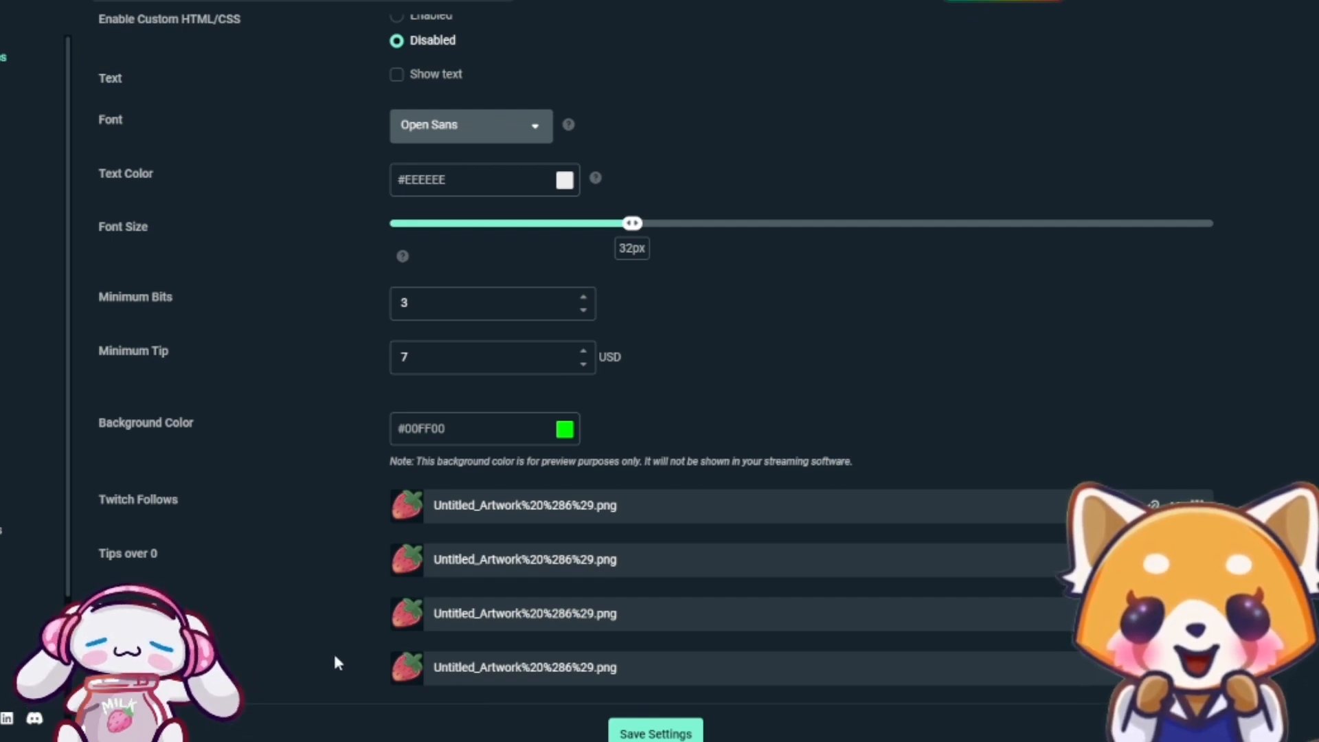
{"action": "scroll", "coordinate": [317, 662], "scroll_direction": "up", "scroll_amount": 9}
{"action": "scroll", "coordinate": [295, 570], "scroll_direction": "up", "scroll_amount": 3}
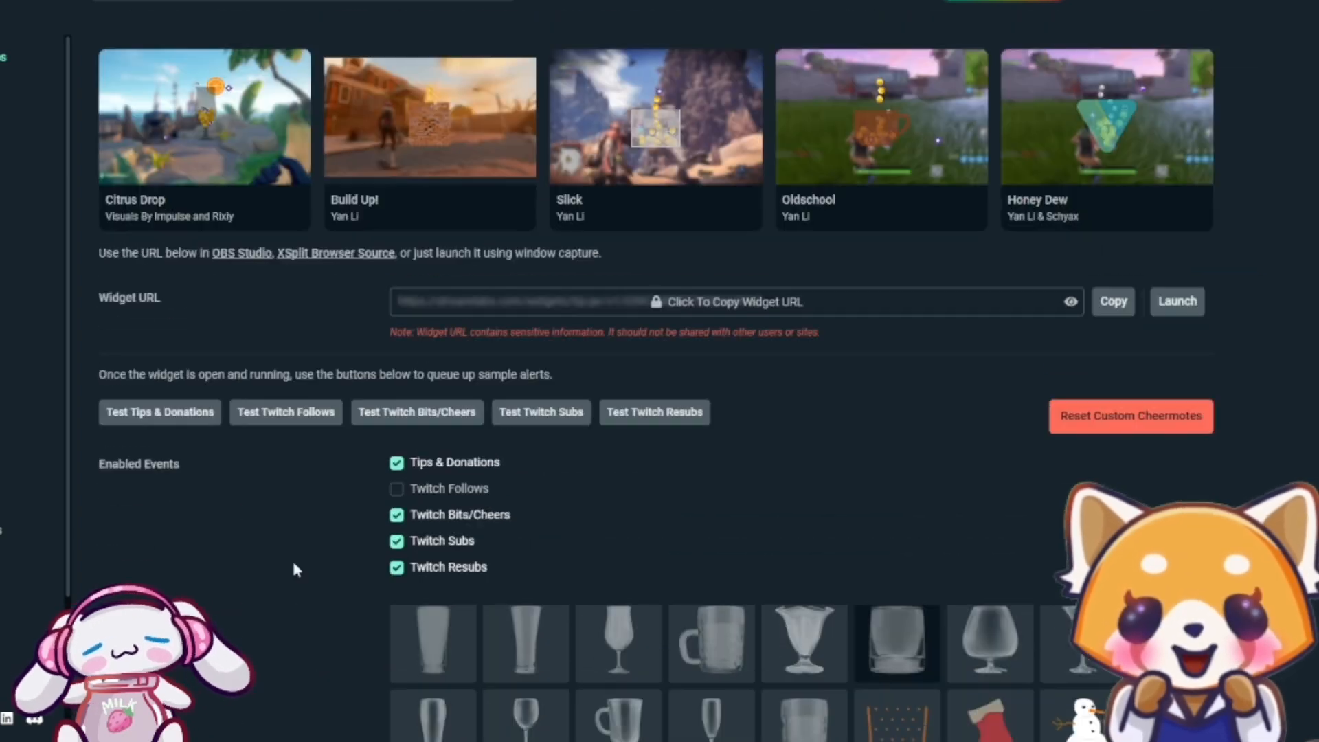
Save the Tip Jar settings and open the copy confirmation for the widget URL
{"action": "scroll", "coordinate": [295, 582], "scroll_direction": "down", "scroll_amount": 12}
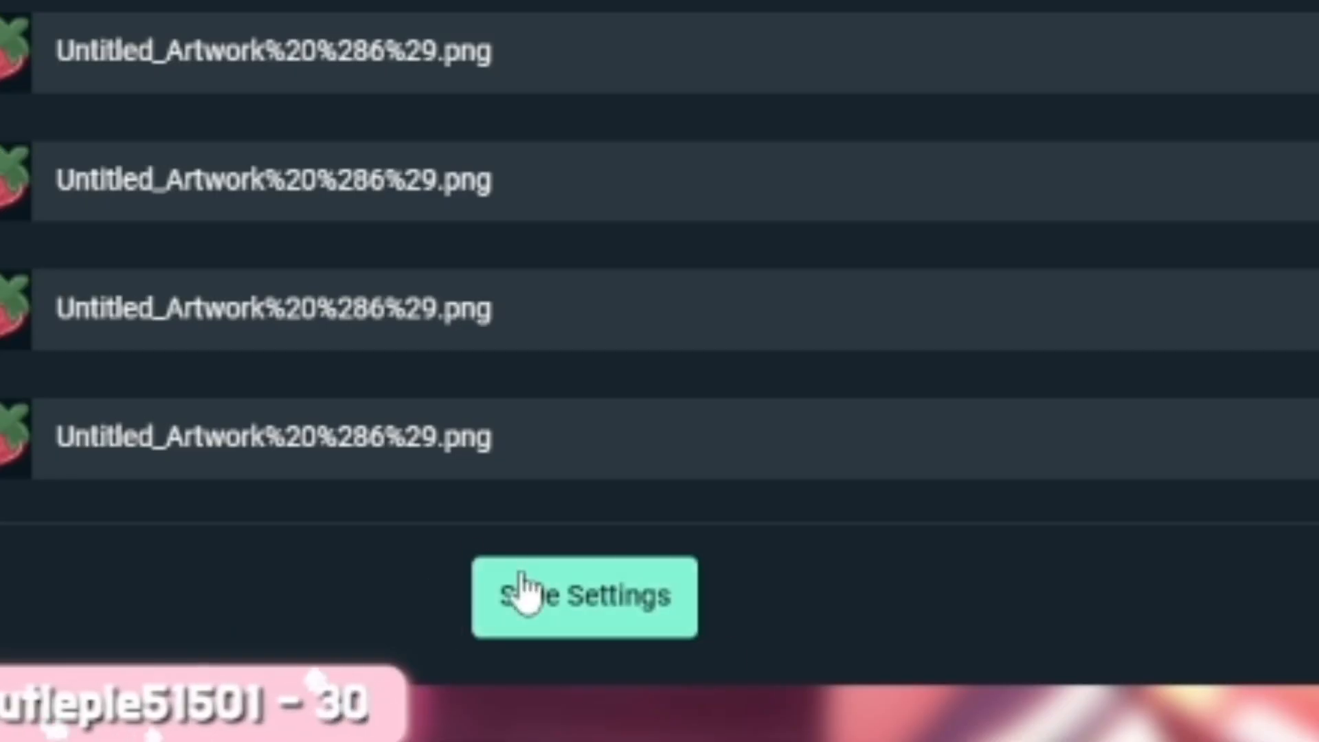
{"action": "left_click", "coordinate": [583, 612]}
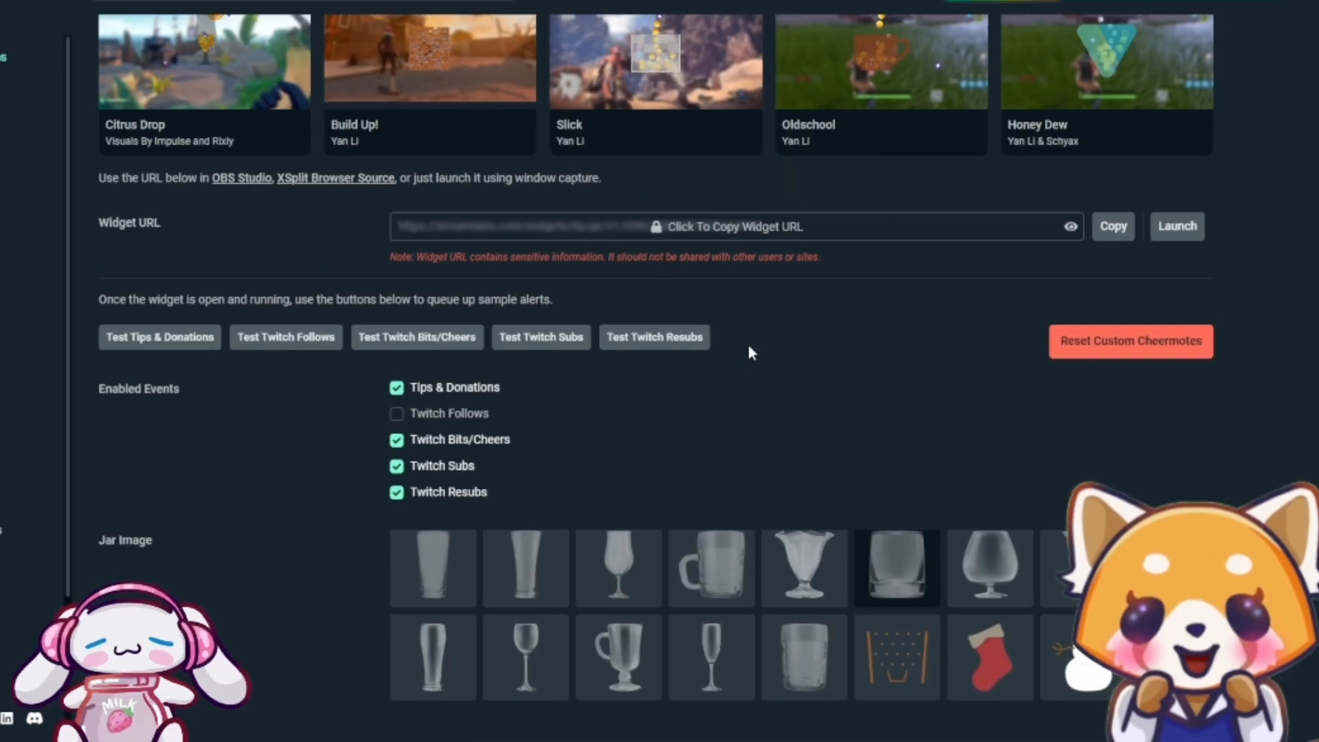
{"action": "scroll", "coordinate": [747, 341], "scroll_direction": "up", "scroll_amount": 2}
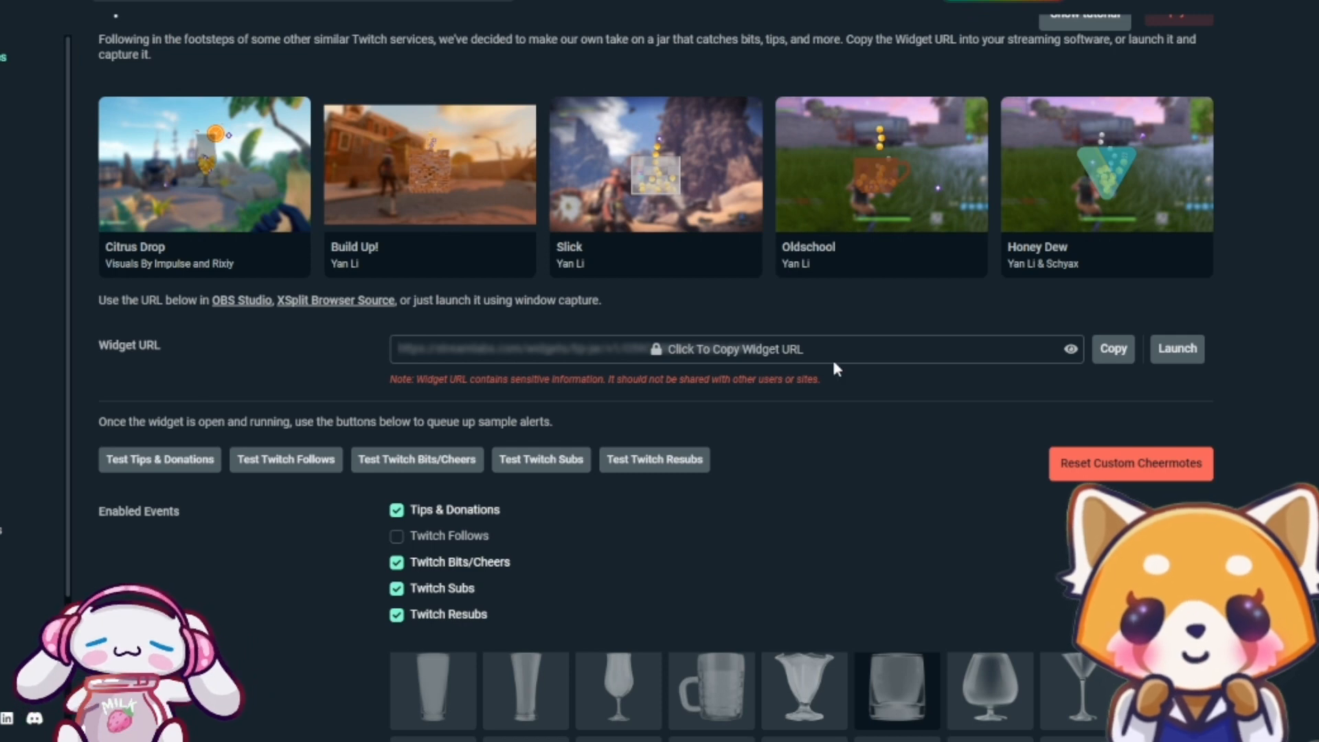
{"action": "left_click", "coordinate": [1119, 354]}
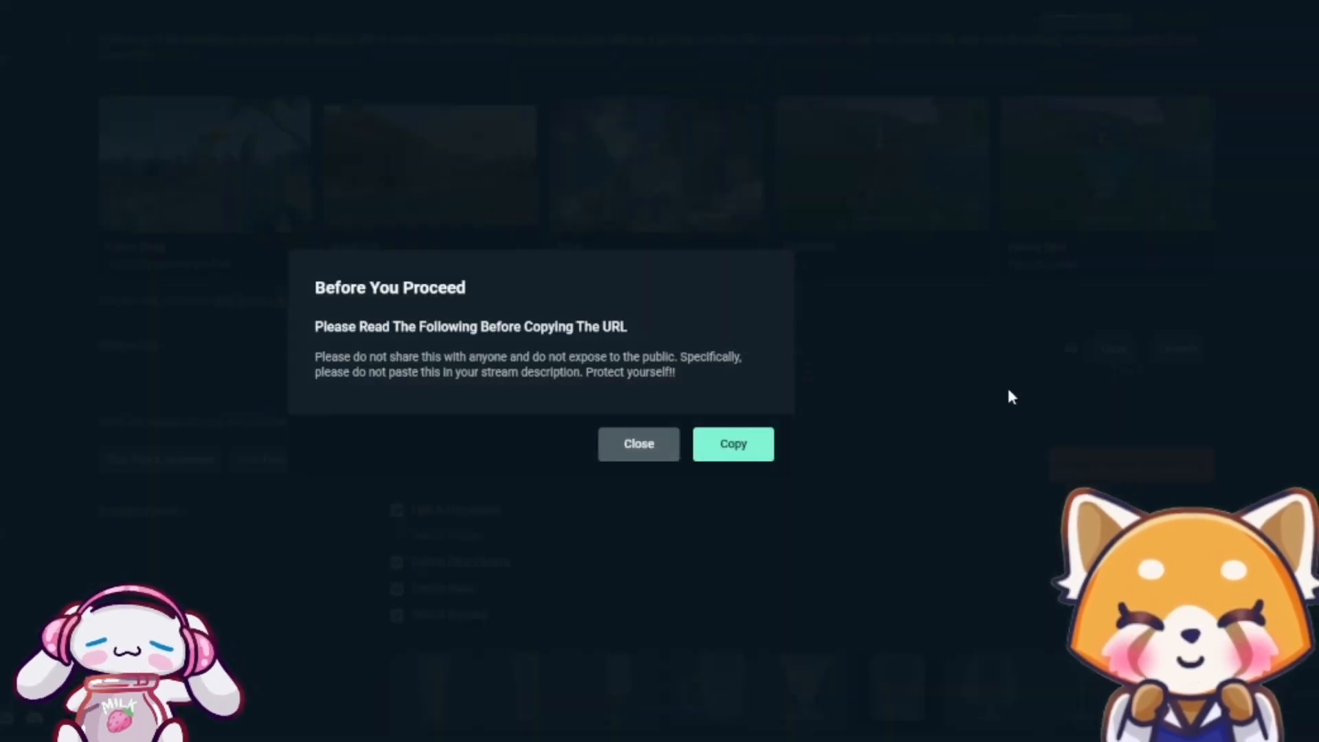
{"action": "left_click", "coordinate": [1007, 386]}
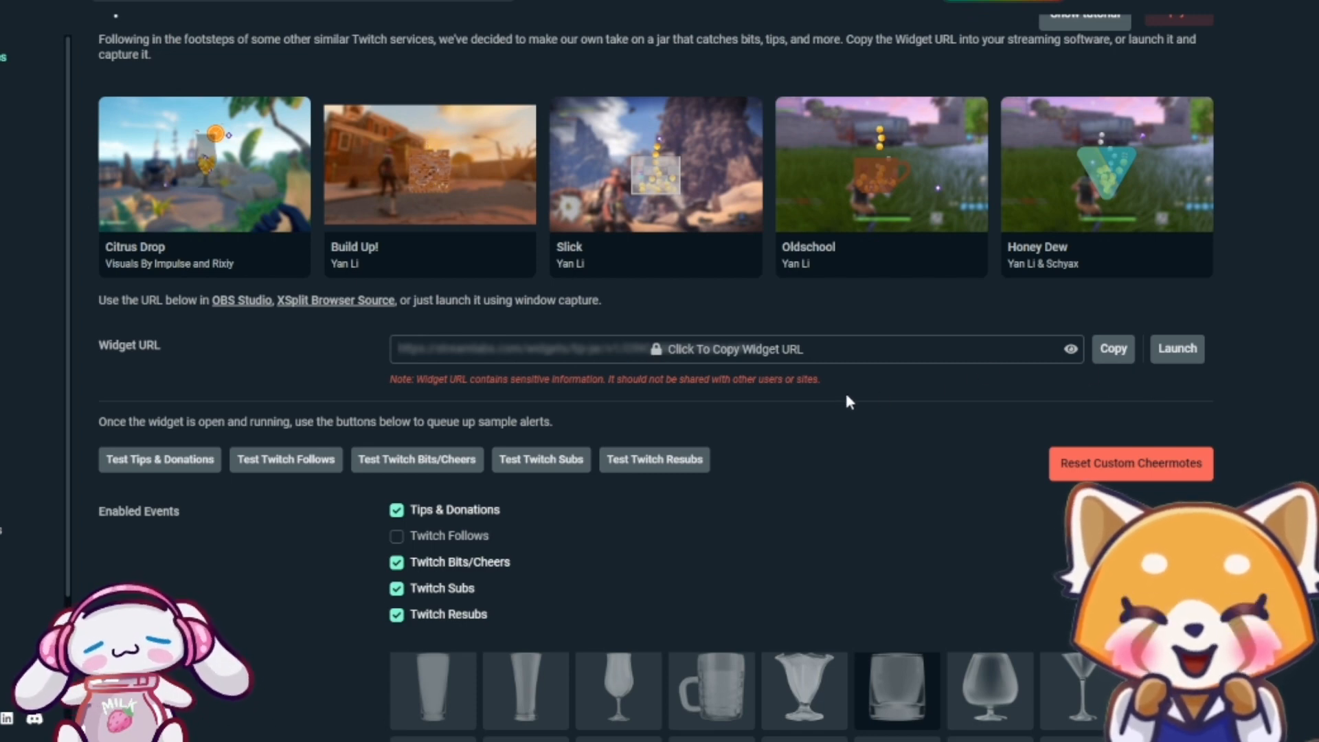
{"action": "scroll", "coordinate": [780, 391], "scroll_direction": "up", "scroll_amount": 2}
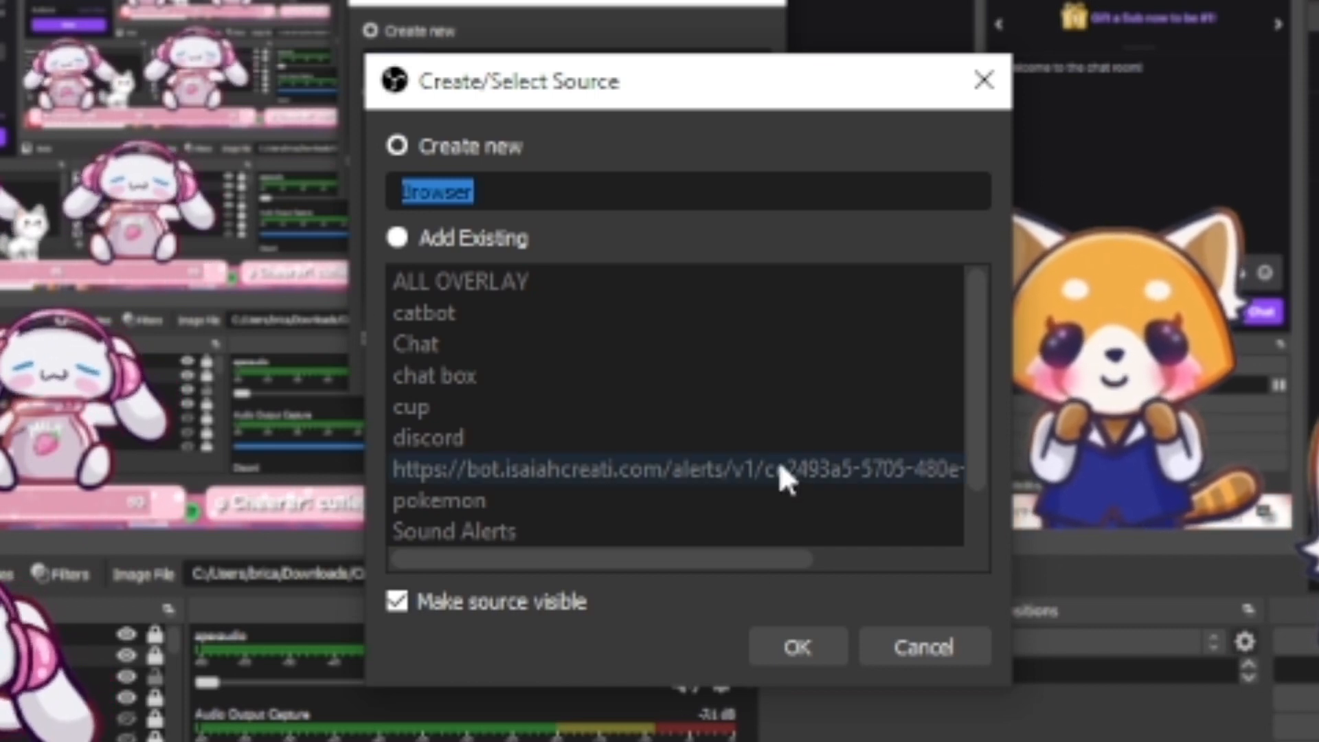
In OBS, name the new browser source "Hype Jar" and enter "put widget URL here" as its URL
{"action": "key", "text": "BackSpace"}
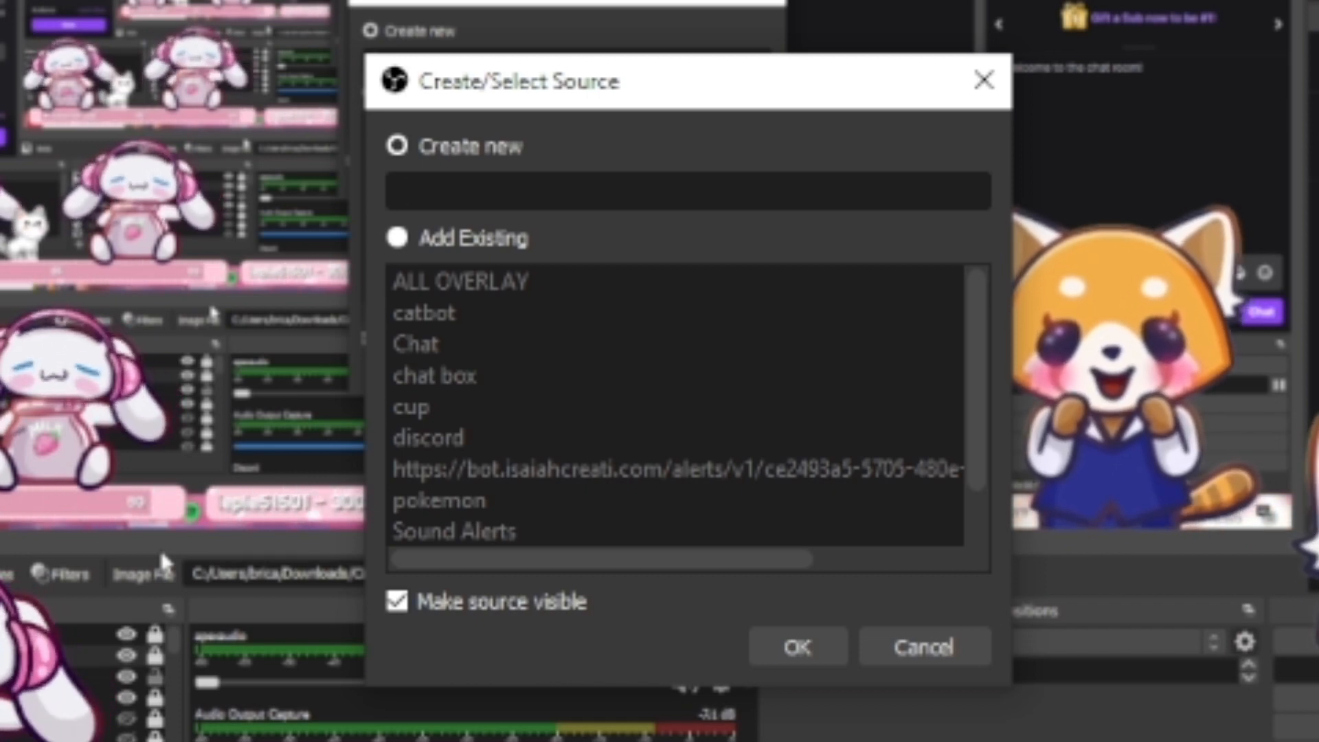
{"action": "type", "text": "Hype Jar"}
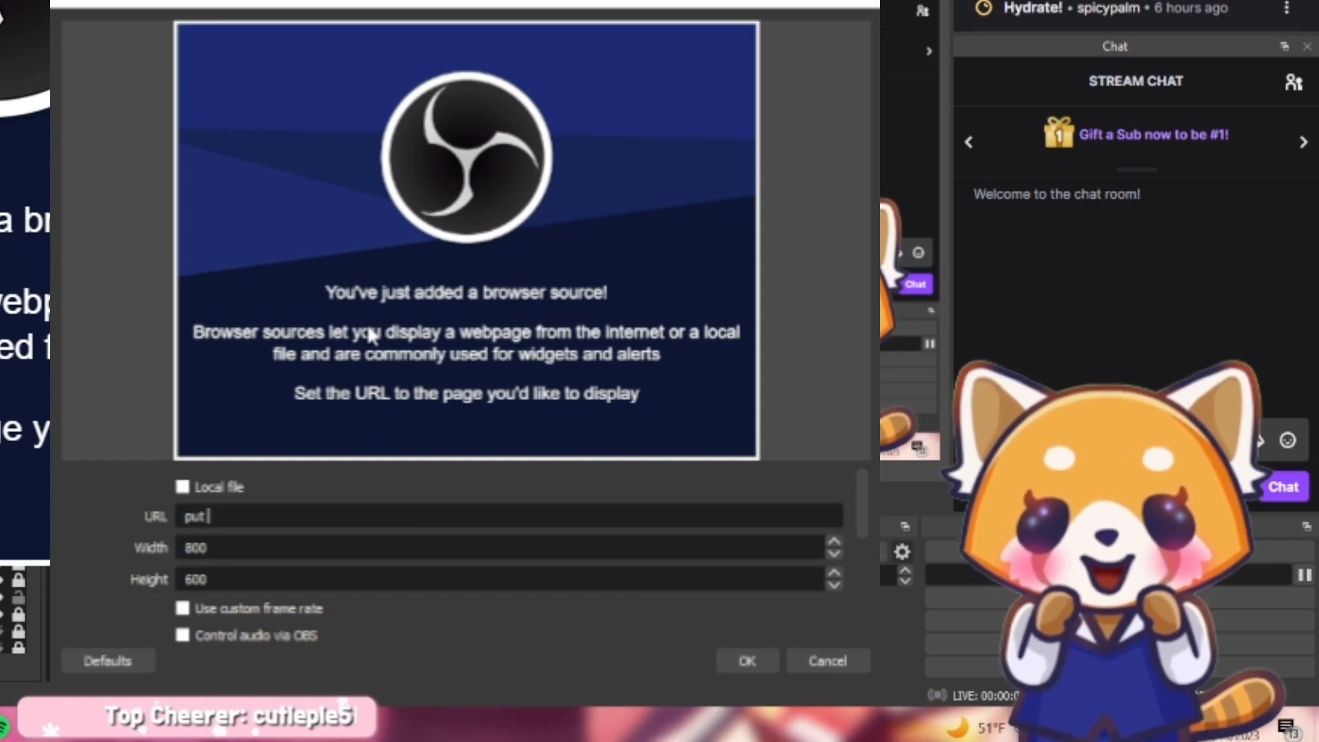
{"action": "type", "text": "get U"}
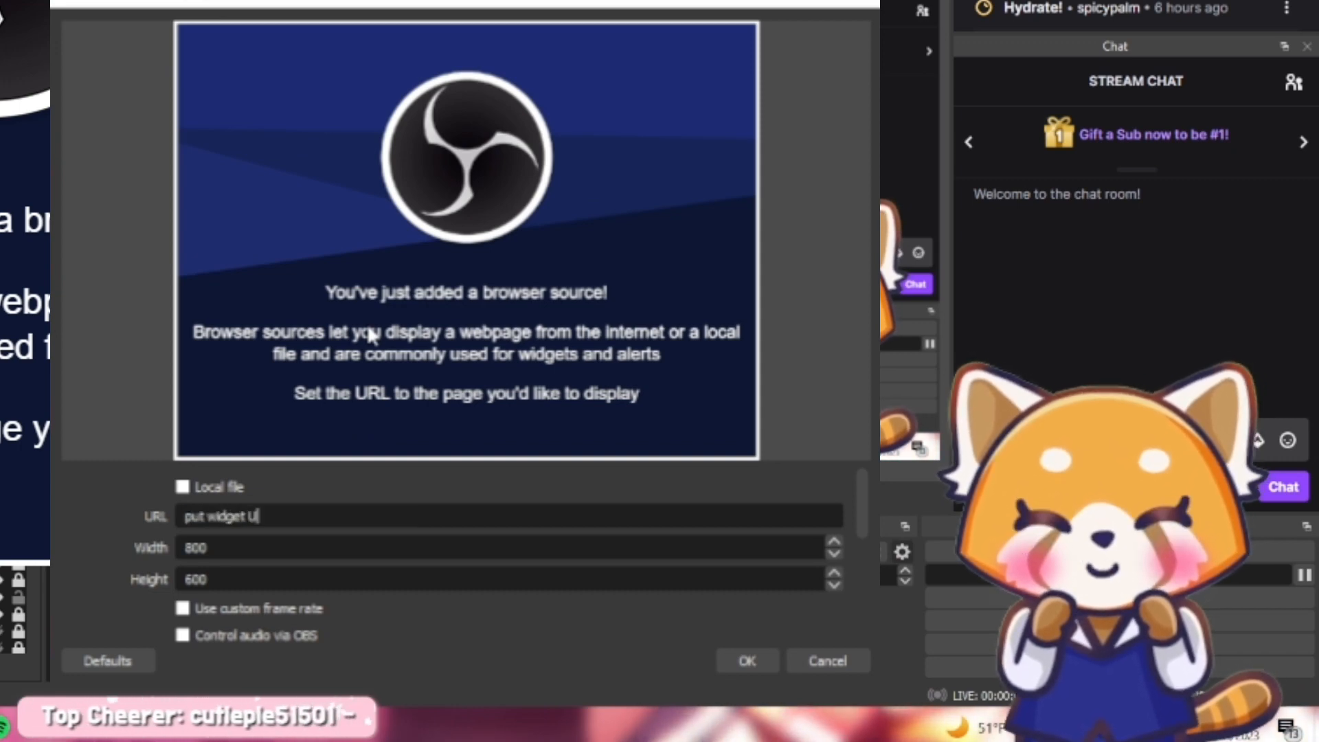
{"action": "type", "text": "RL here"}
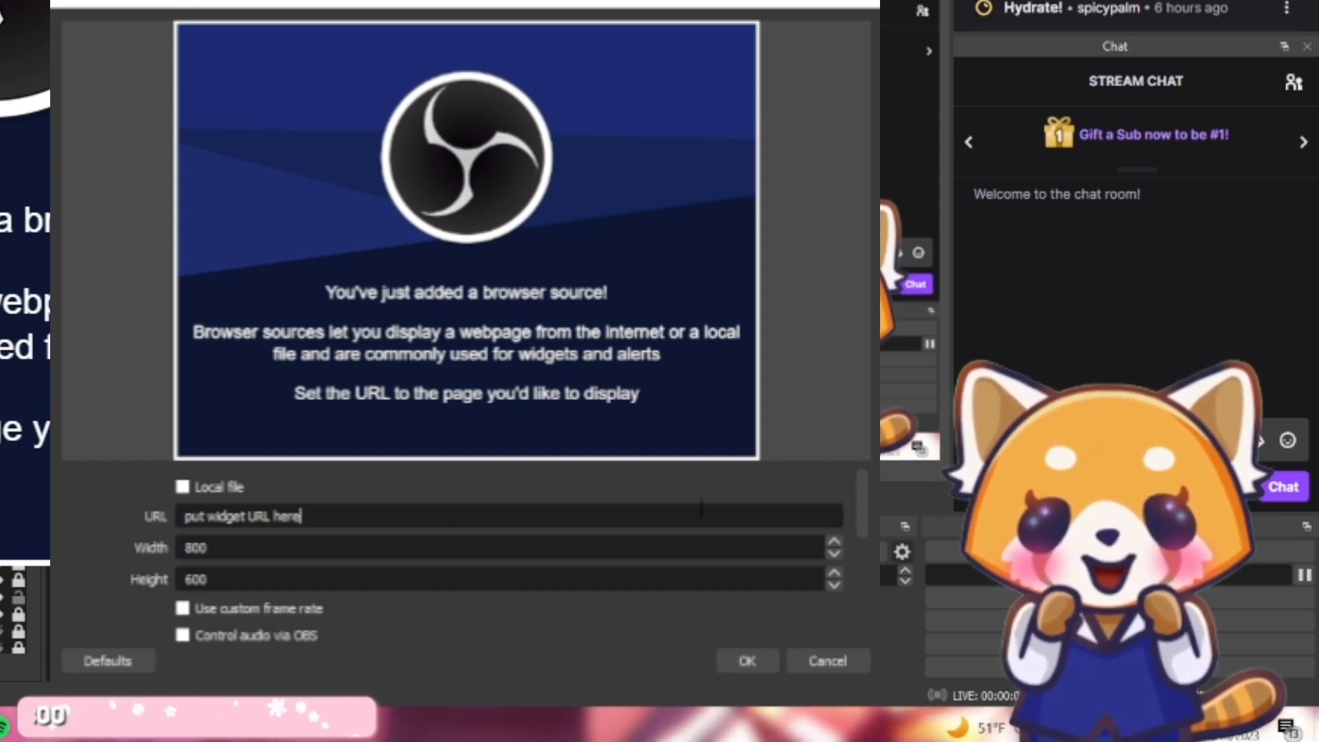
Clear the default Custom CSS from the browser source's properties
{"action": "scroll", "coordinate": [700, 508], "scroll_direction": "down", "scroll_amount": 2}
{"action": "left_click_drag", "start_coordinate": [368, 548], "coordinate": [143, 514]}
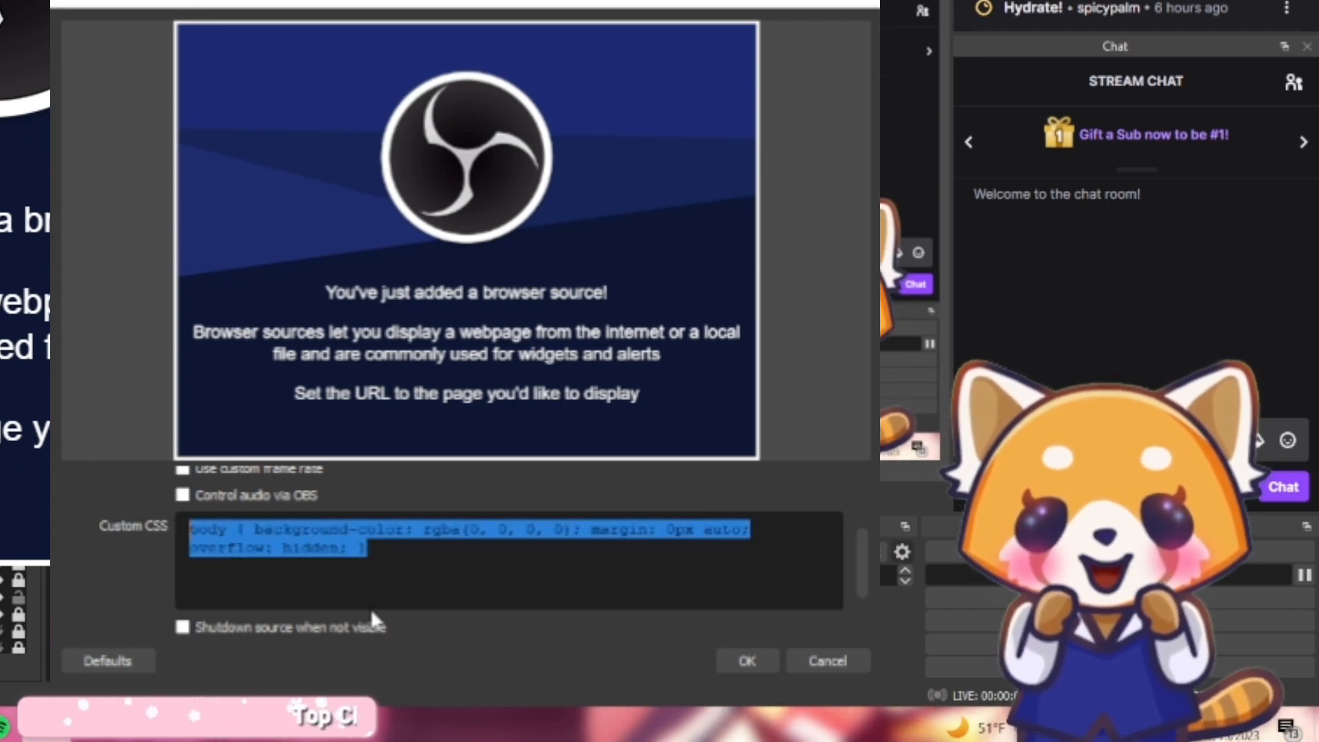
{"action": "key", "text": "BackSpace"}
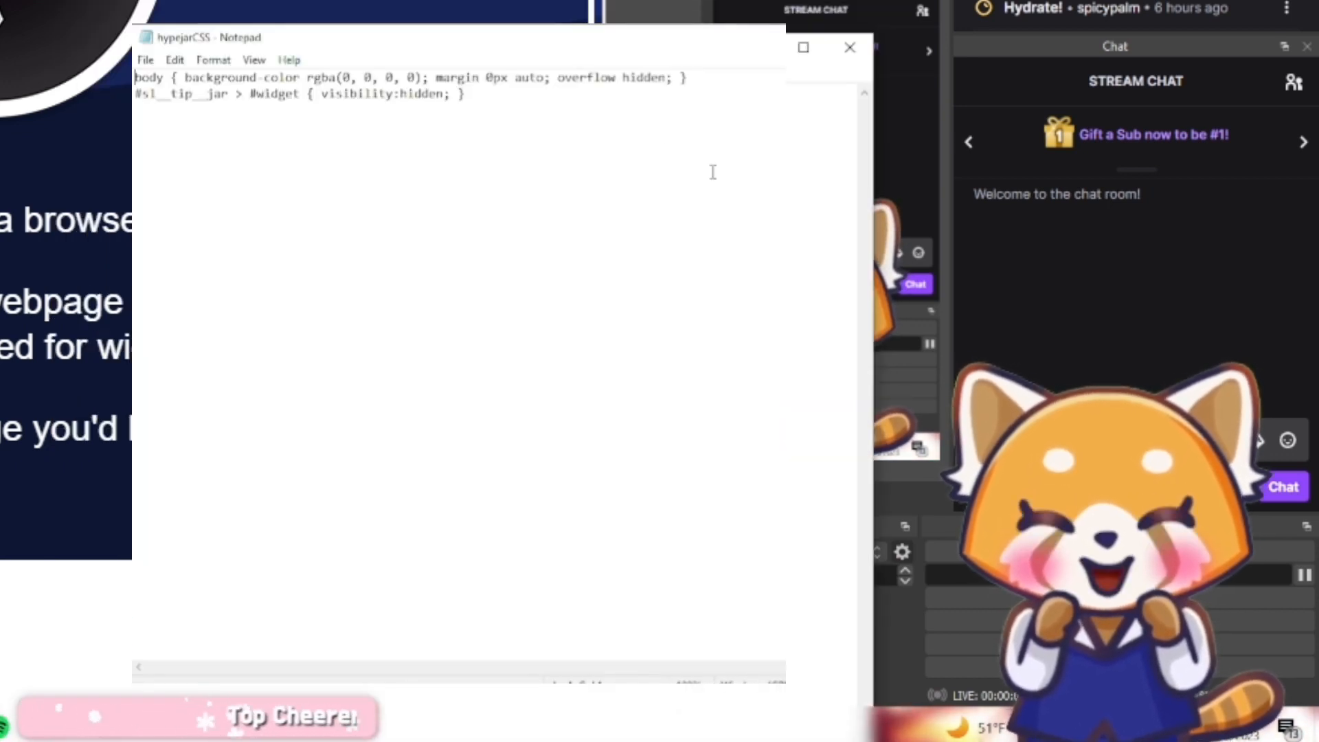
Copy both lines of CSS from the hypejarCSS file in Notepad
{"action": "left_click_drag", "start_coordinate": [316, 47], "coordinate": [643, 0]}
{"action": "left_click", "coordinate": [713, 172]}
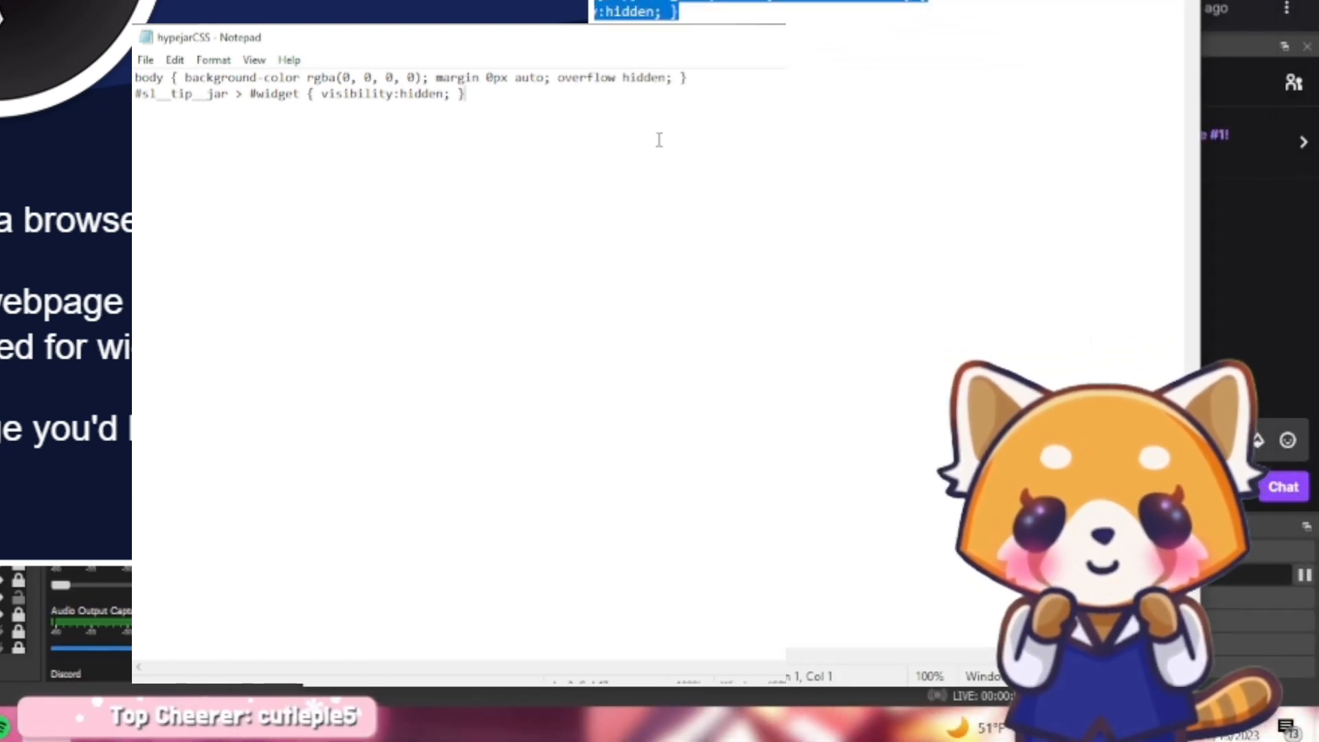
{"action": "left_click_drag", "start_coordinate": [659, 140], "coordinate": [219, 77]}
{"action": "right_click", "coordinate": [235, 89]}
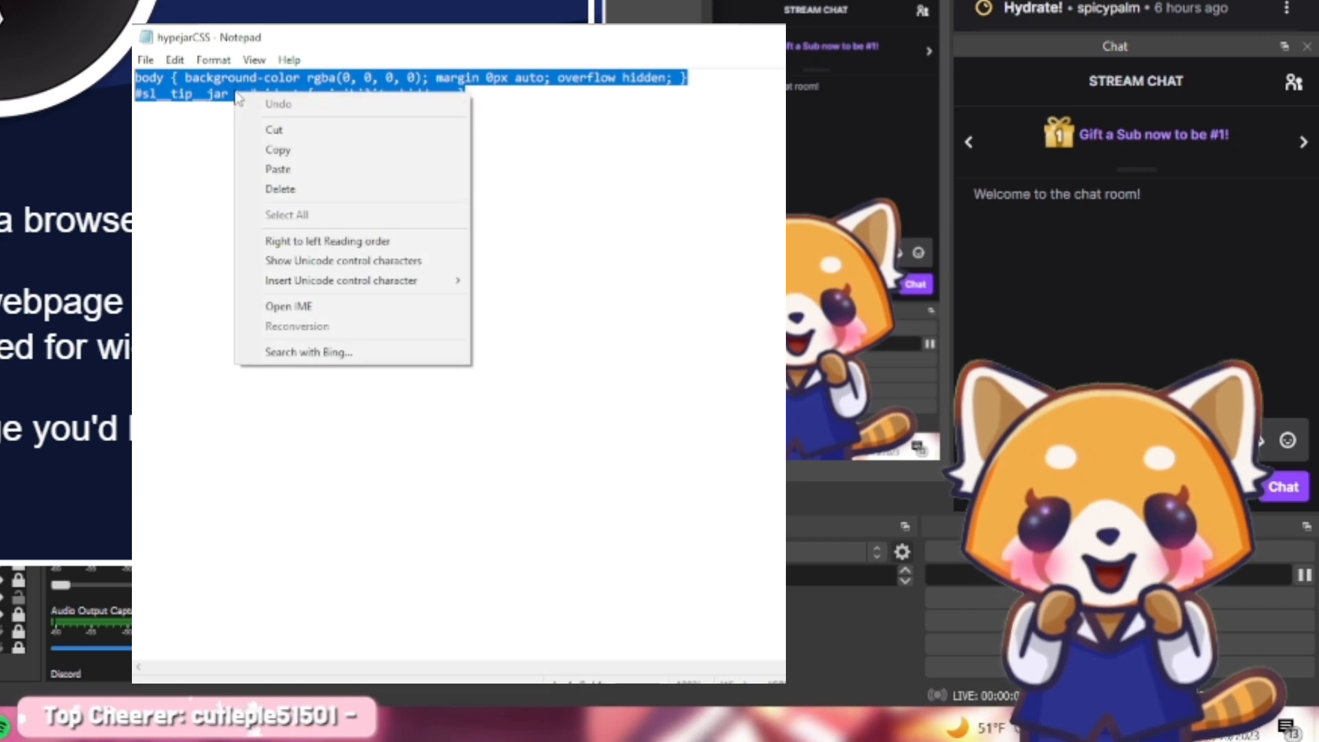
{"action": "left_click", "coordinate": [282, 148]}
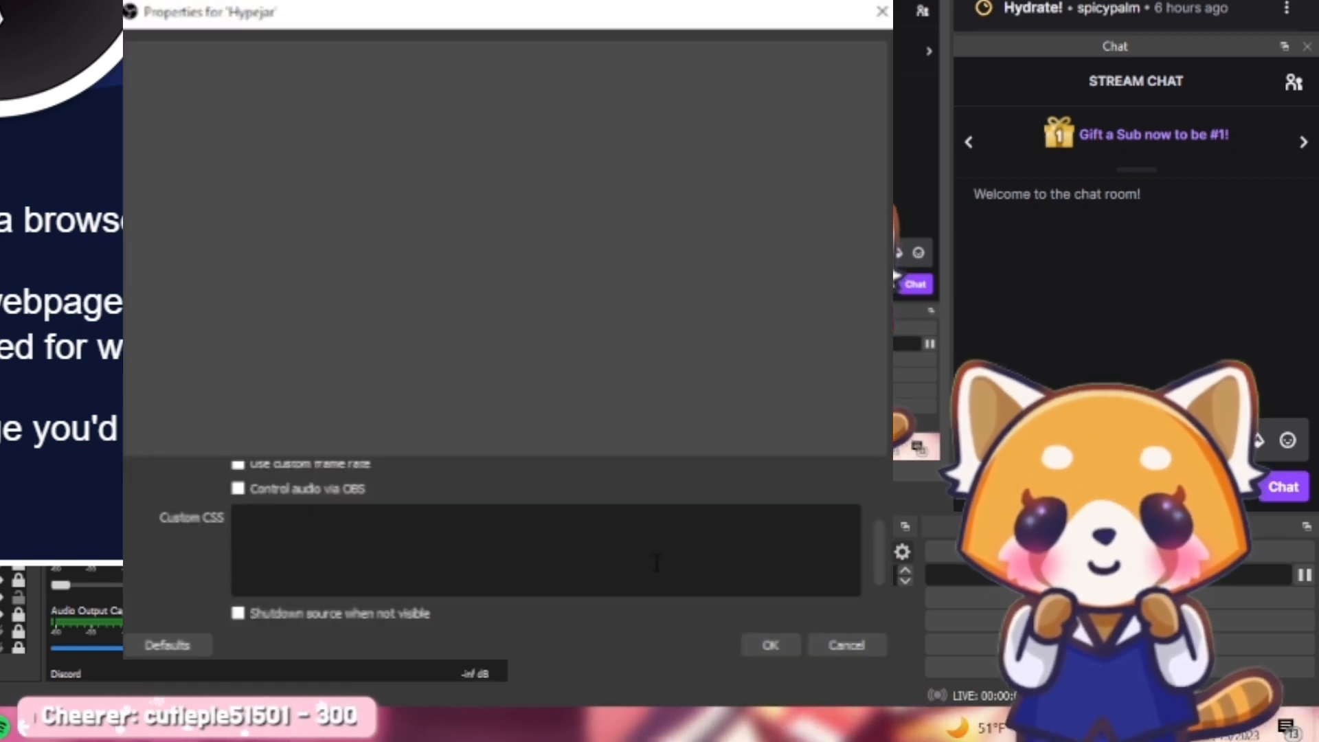
Paste the copied CSS into the browser source's Custom CSS and confirm the source properties
{"action": "left_click", "coordinate": [610, 563]}
{"action": "right_click", "coordinate": [595, 546]}
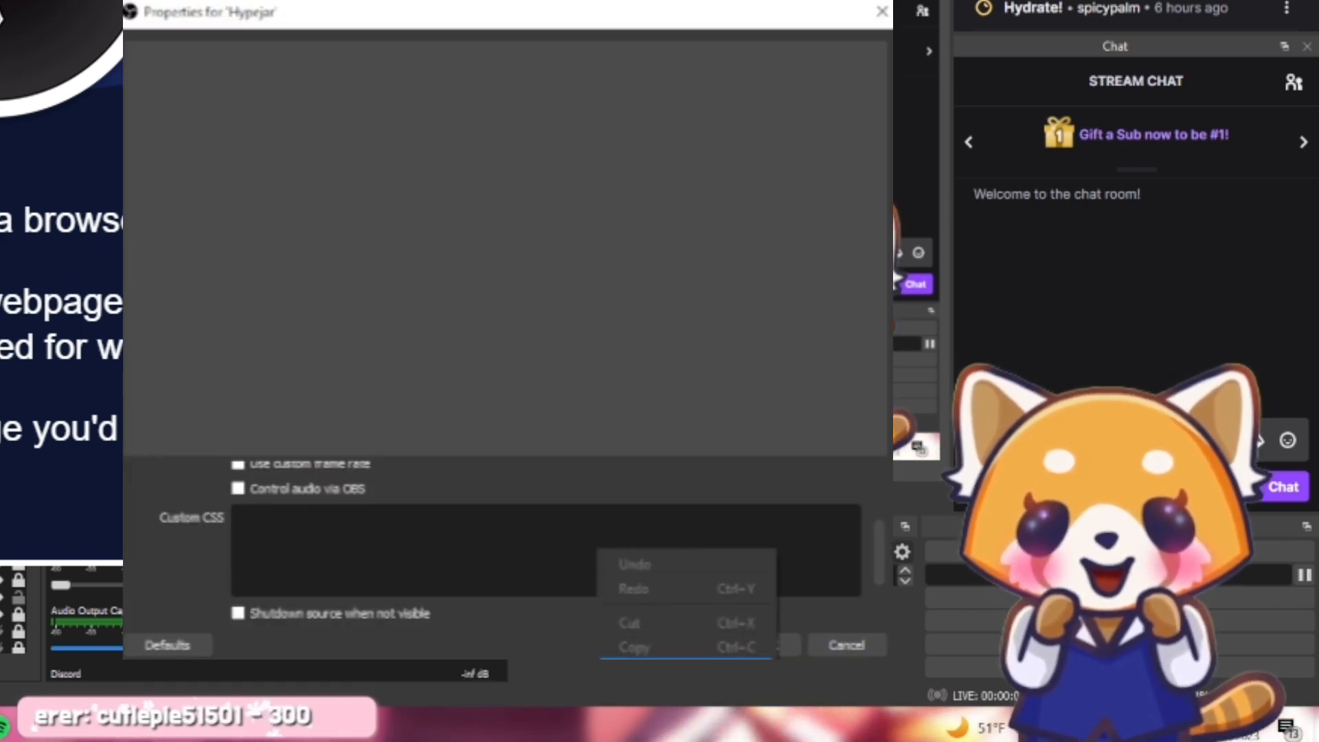
{"action": "left_click", "coordinate": [714, 645]}
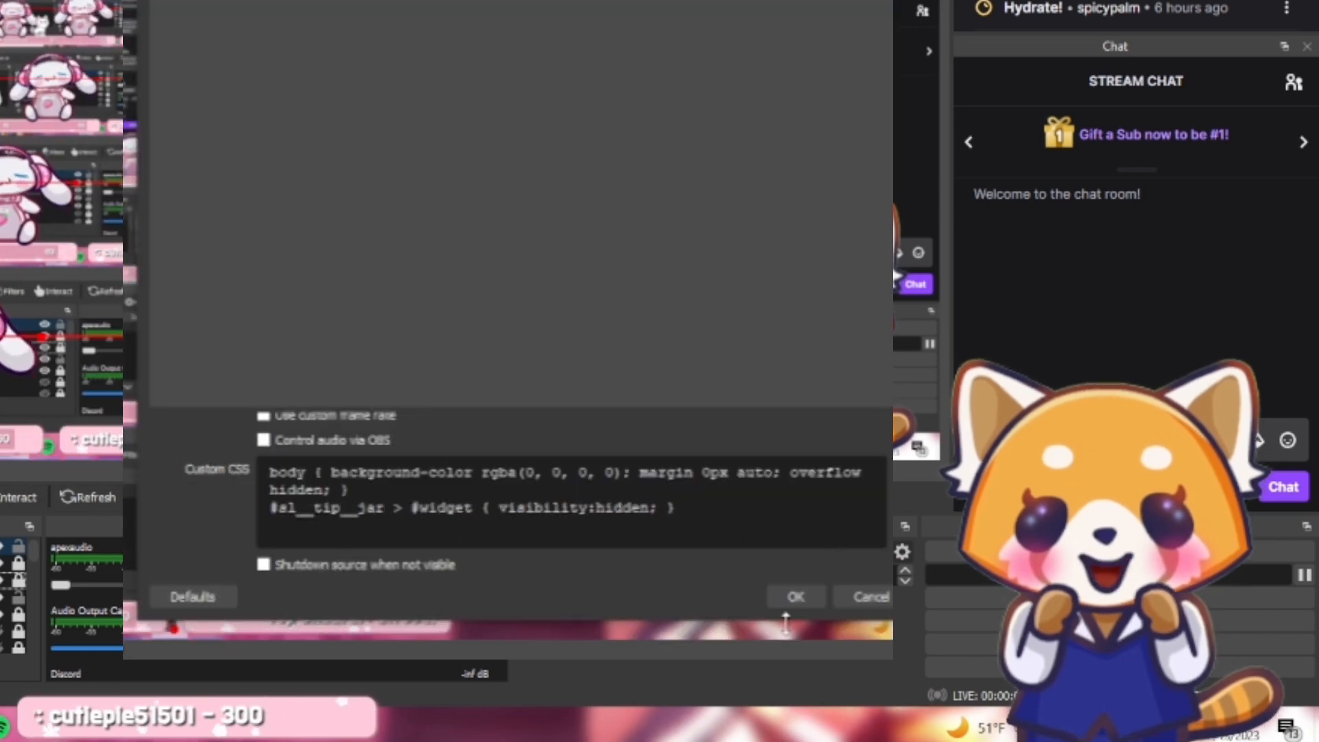
{"action": "left_click", "coordinate": [770, 644]}
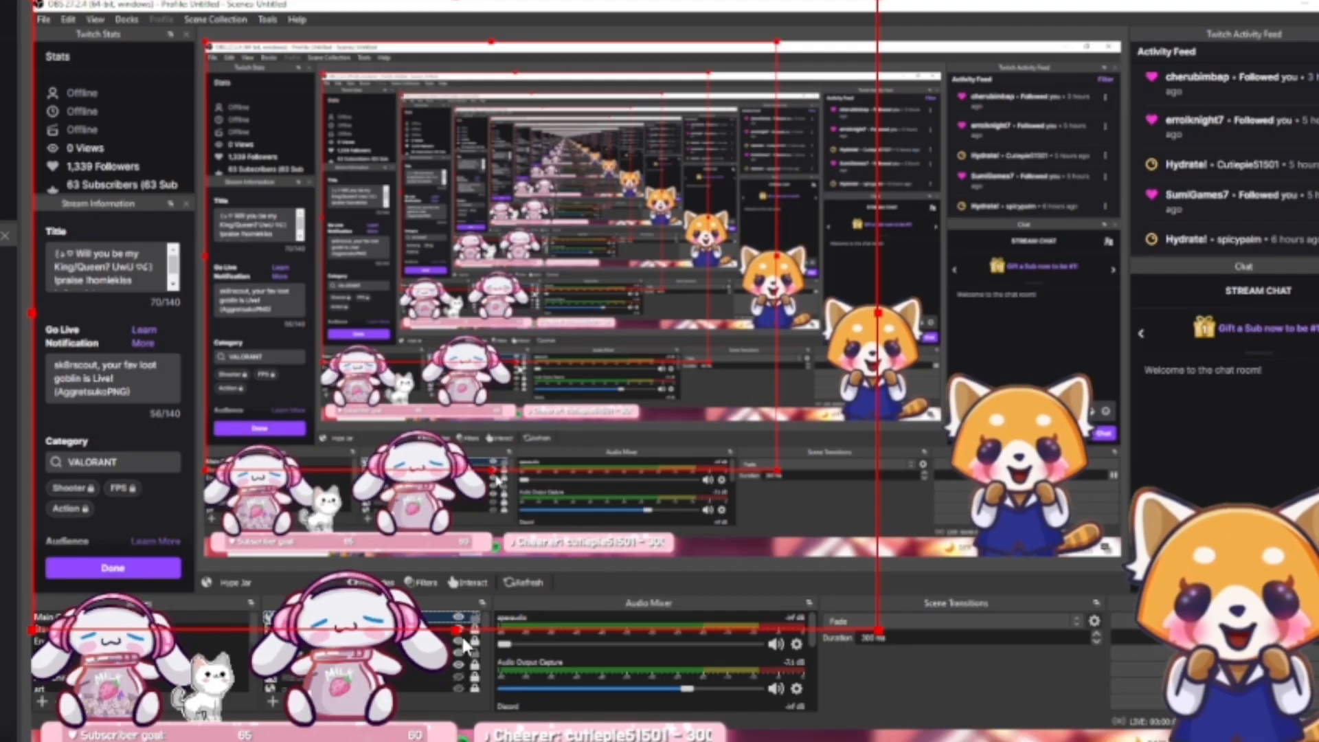
Shrink the hype jar source in the preview and place it between jar and body in the source order
{"action": "mouse_move", "coordinate": [459, 632]}
{"action": "left_mouse_down"}
{"action": "mouse_move", "coordinate": [534, 662]}
{"action": "mouse_move", "coordinate": [472, 607]}
{"action": "mouse_move", "coordinate": [478, 620]}
{"action": "left_mouse_up"}
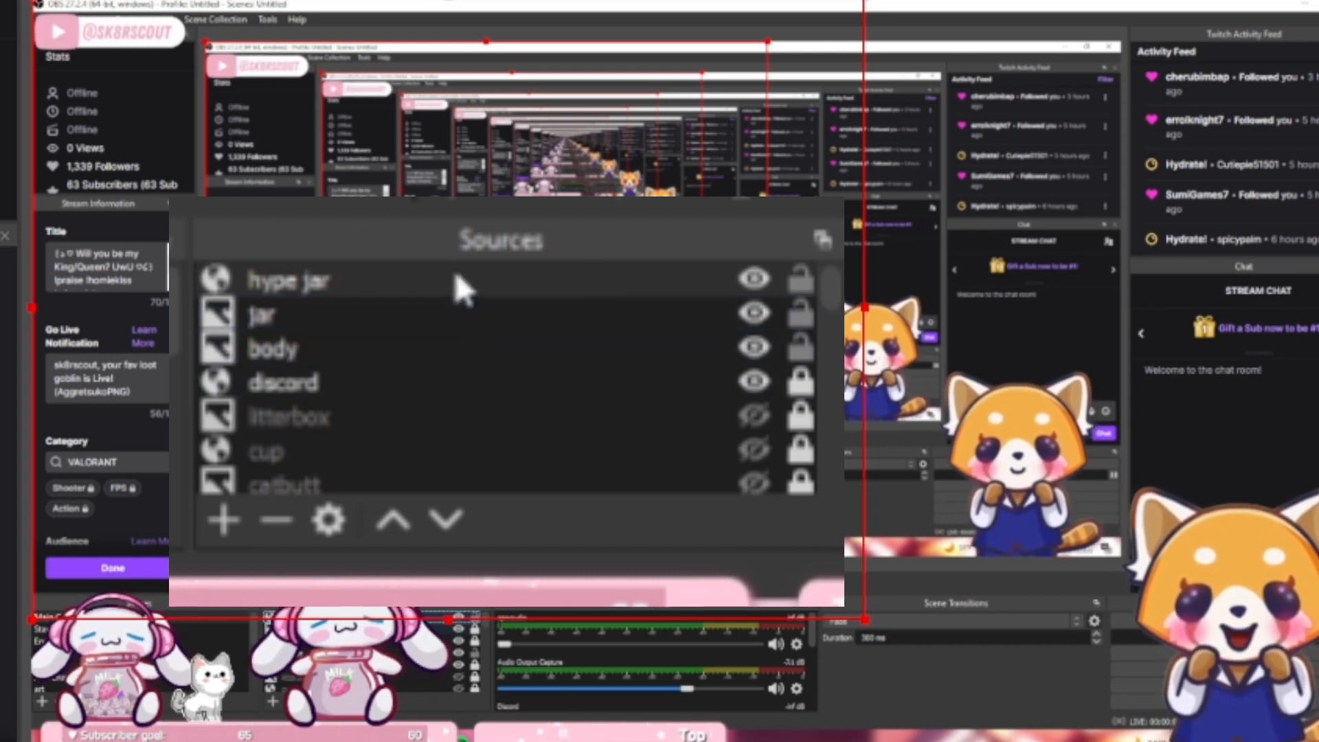
{"action": "left_click_drag", "start_coordinate": [474, 296], "coordinate": [471, 338]}
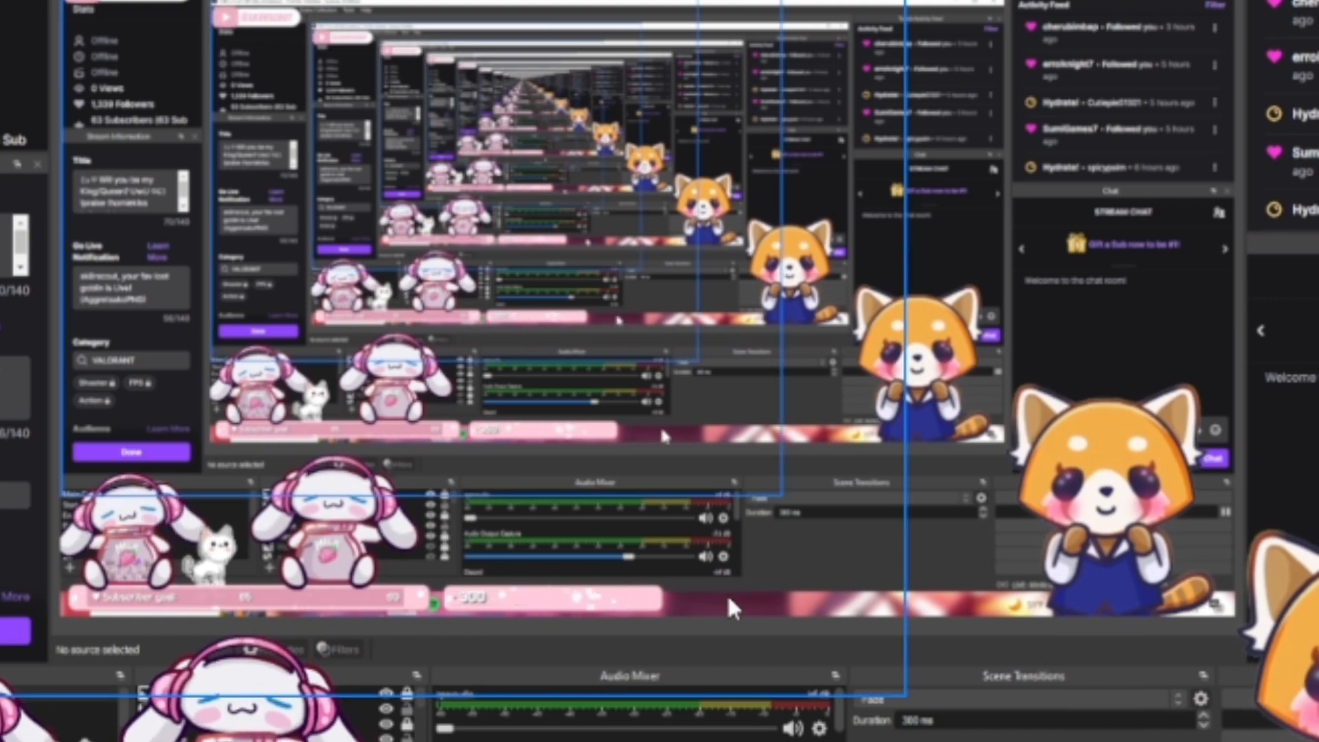
{"action": "left_click", "coordinate": [901, 694]}
{"action": "left_click_drag", "start_coordinate": [904, 695], "coordinate": [856, 665]}
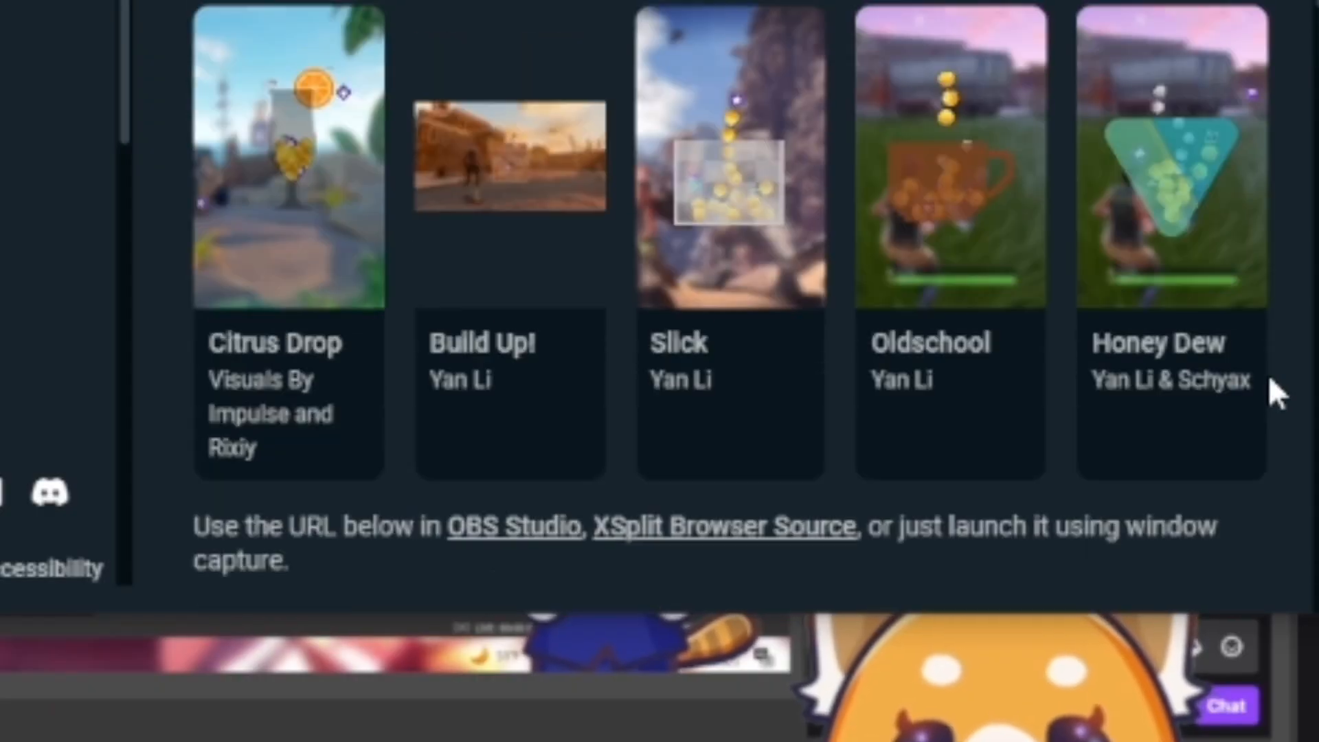
Return to the start of the Streamlabs Tip Jar settings page
{"action": "scroll", "coordinate": [1268, 381], "scroll_direction": "up", "scroll_amount": 5}
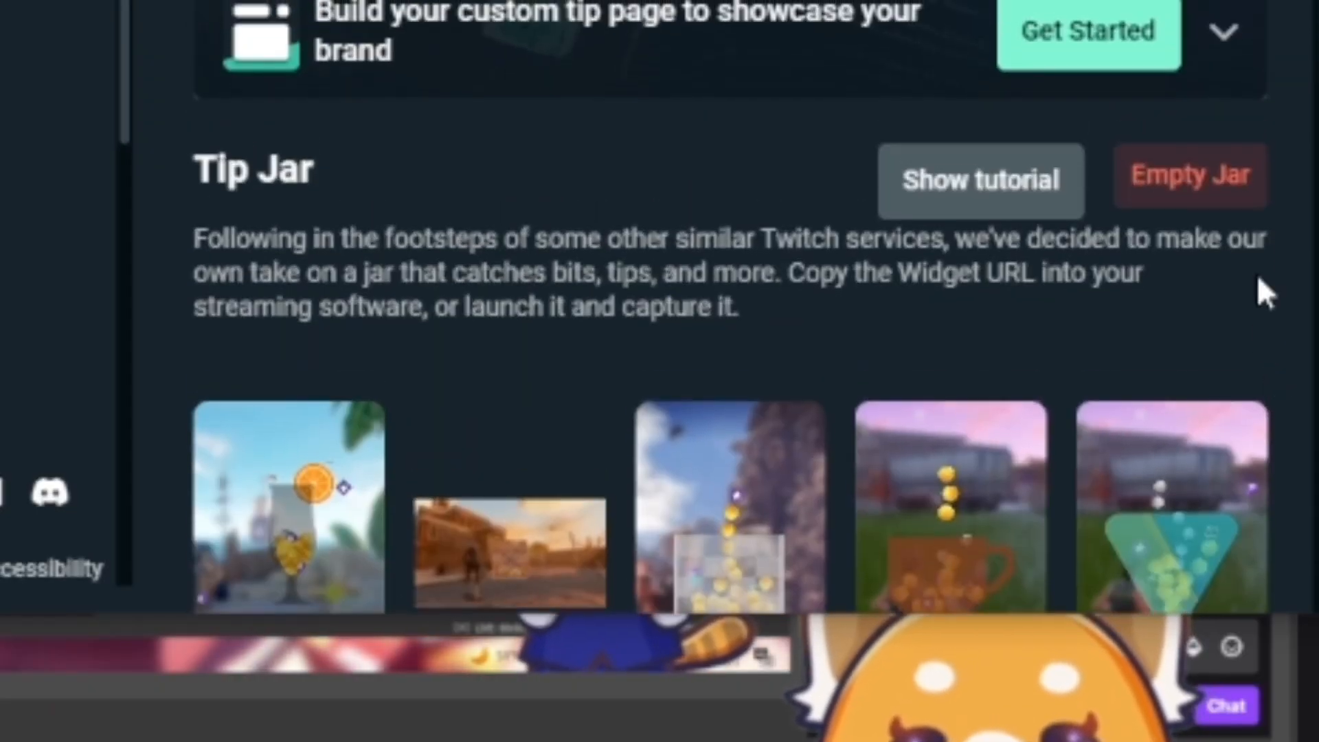